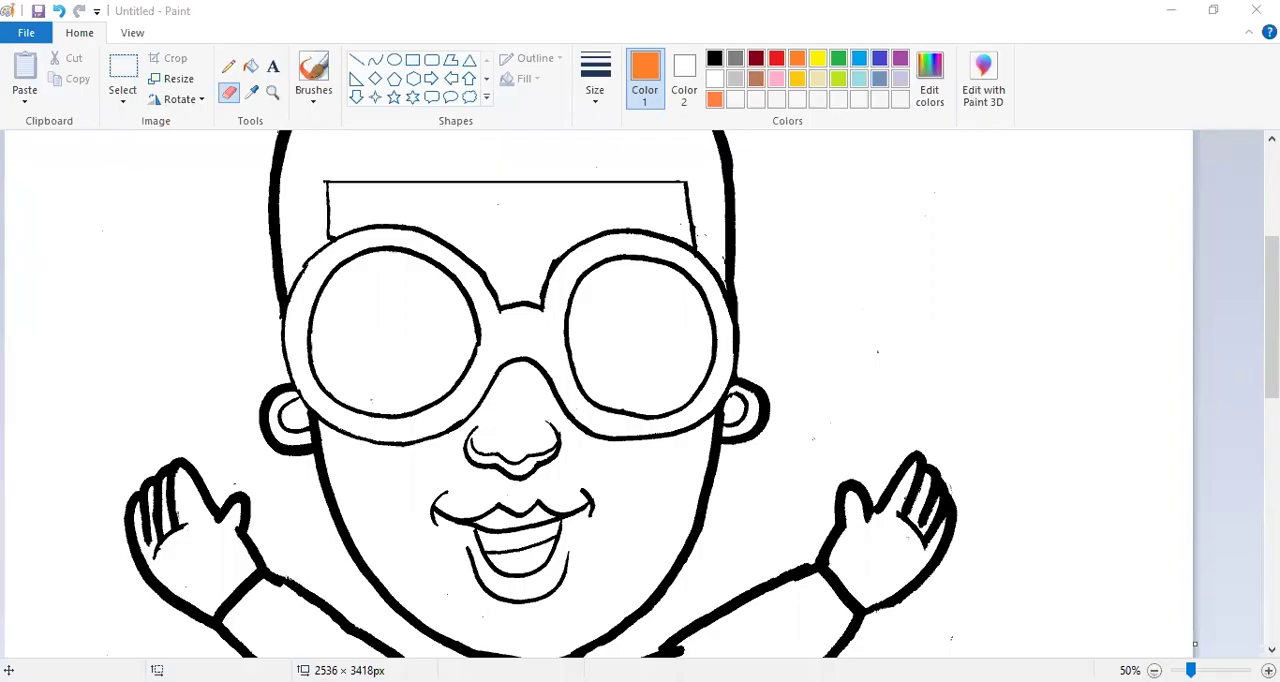
scroll(640, 395, up, 3)
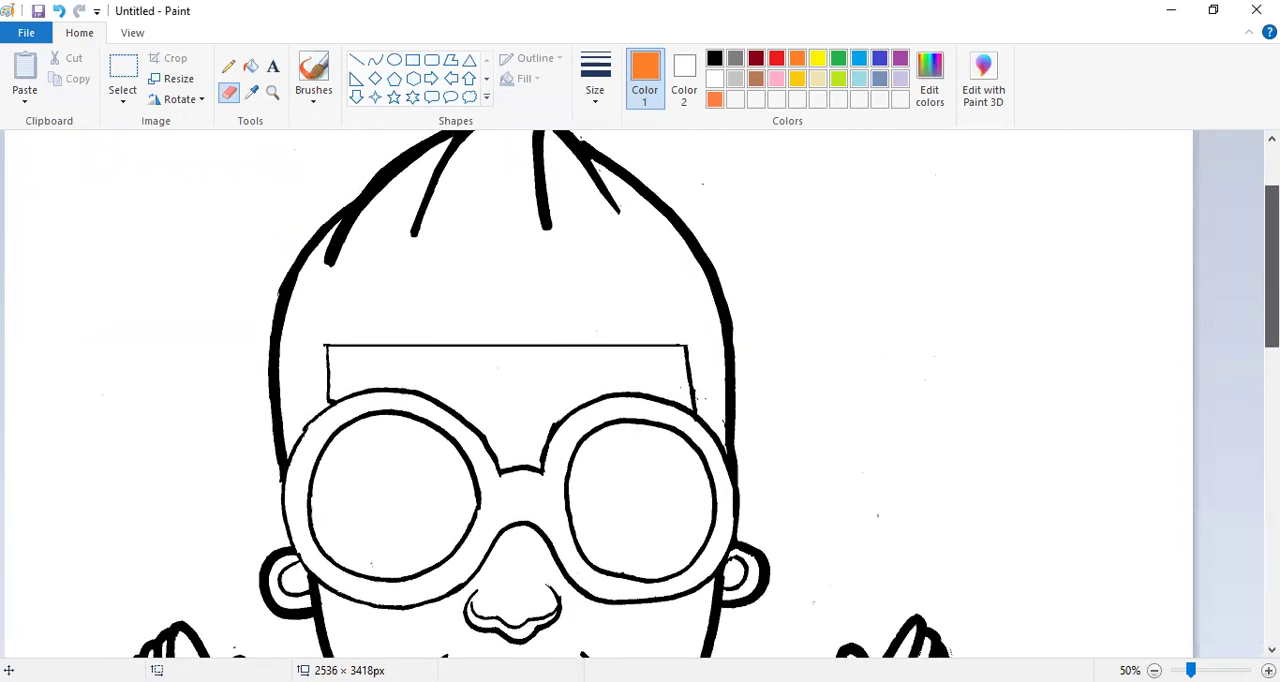
scroll(640, 395, down, 1)
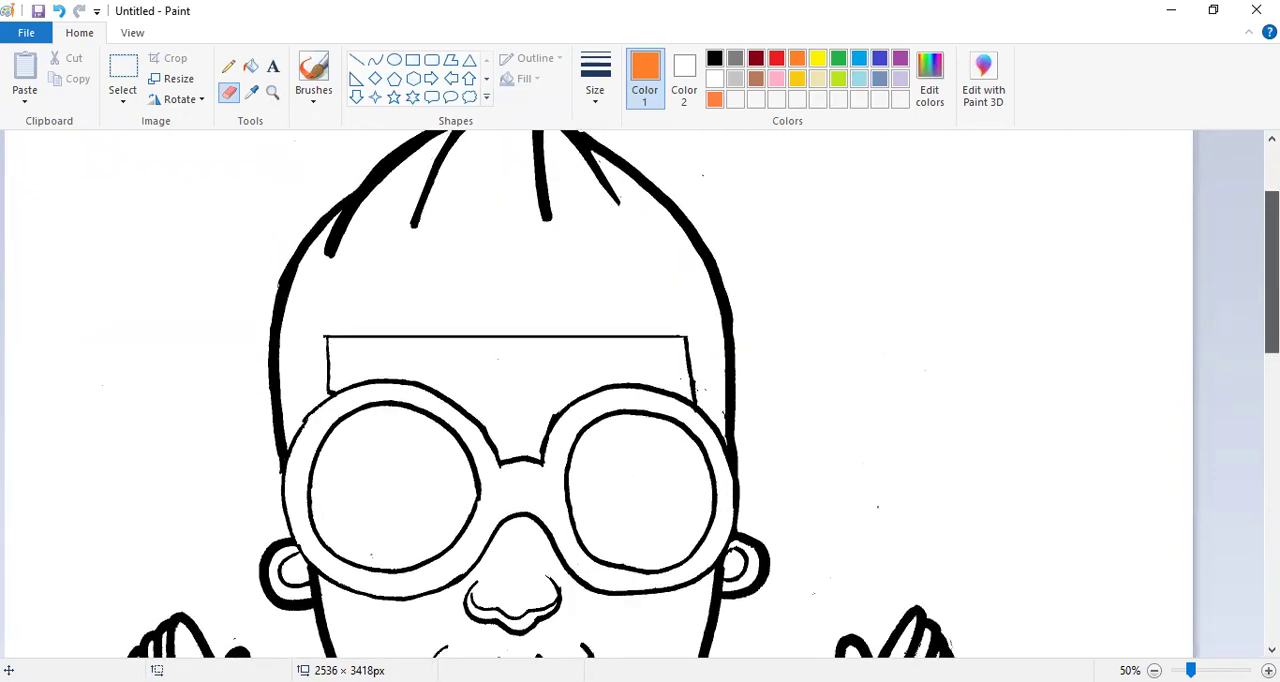
scroll(640, 395, up, 1)
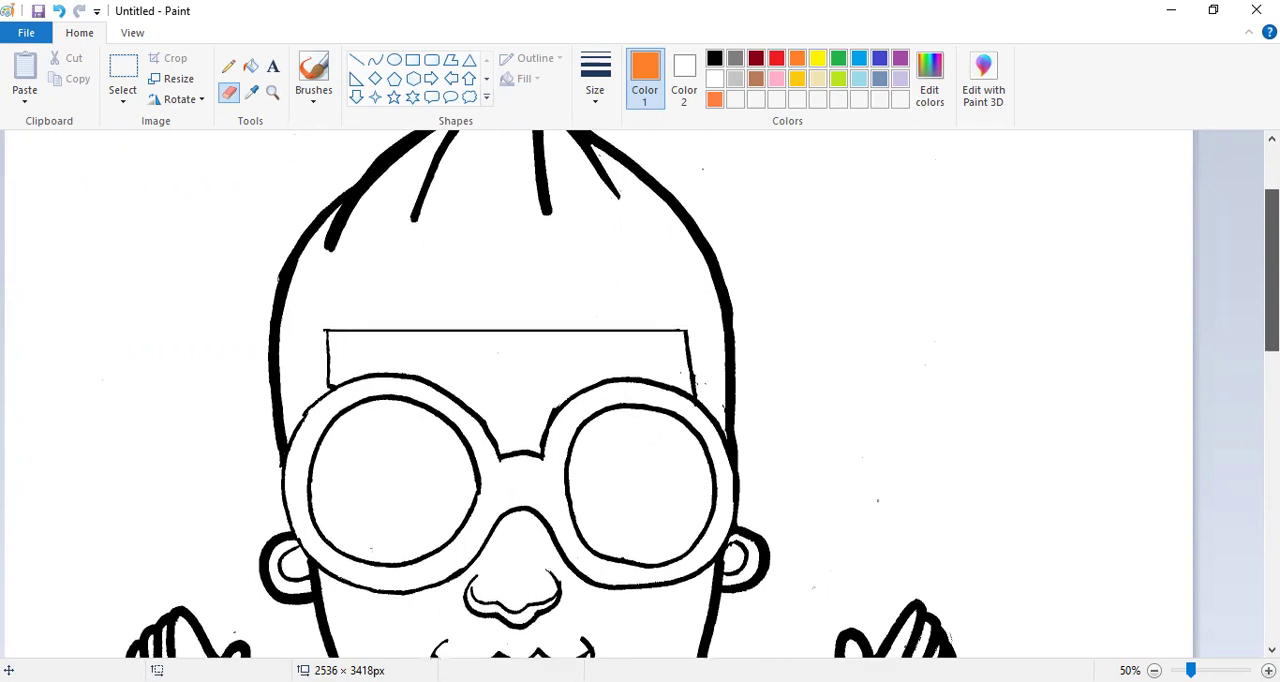
scroll(640, 395, down, 1)
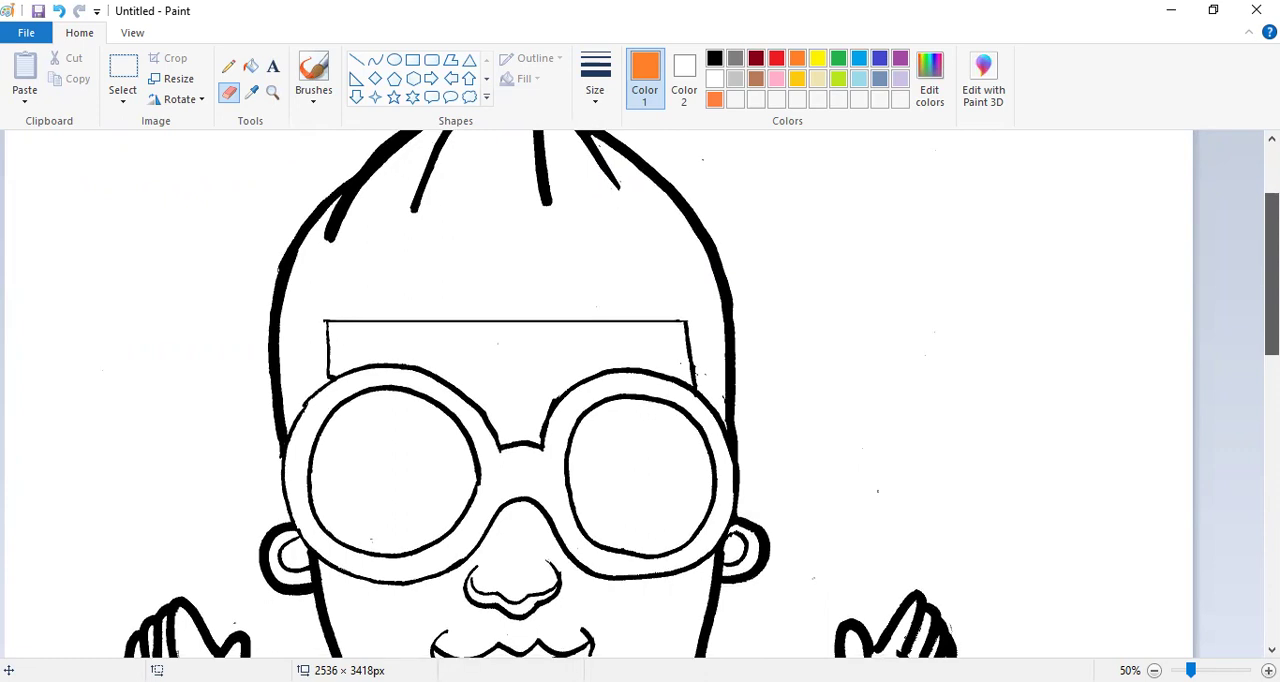
scroll(640, 395, down, 1)
scroll(640, 395, down, 1)
scroll(640, 395, down, 1)
scroll(640, 395, down, 1)
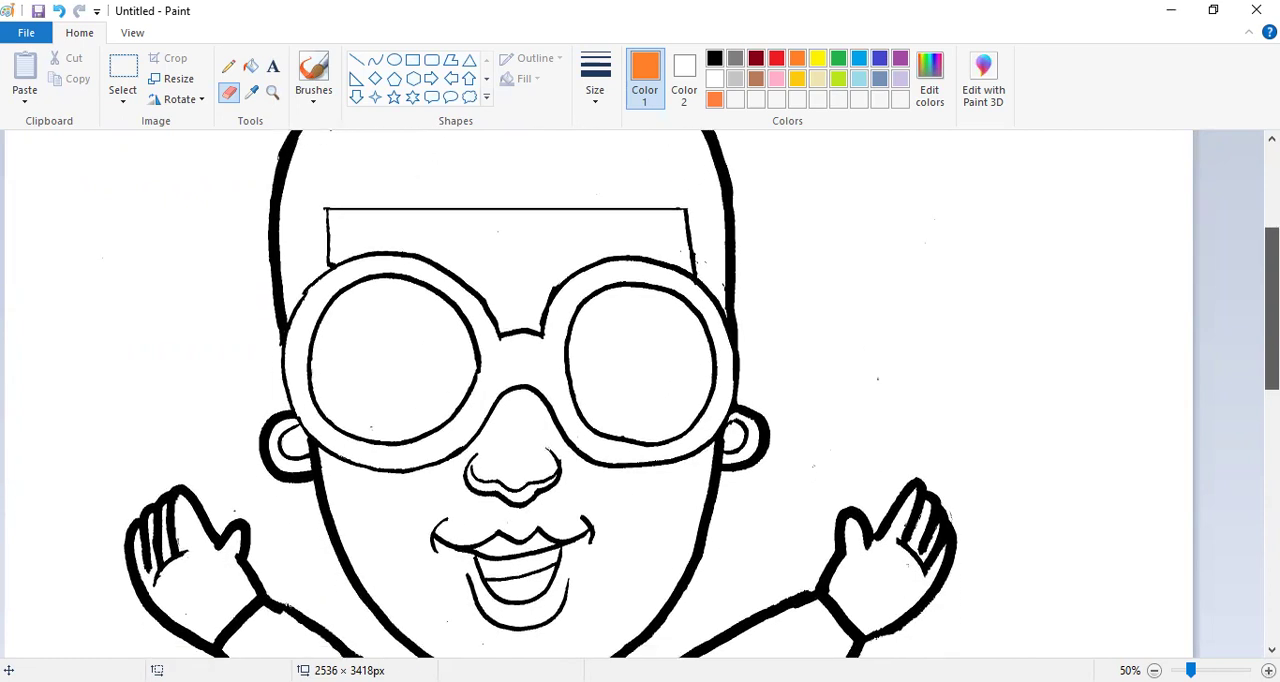
scroll(640, 395, down, 1)
scroll(640, 395, down, 1)
scroll(640, 395, down, 1)
scroll(640, 395, down, 1)
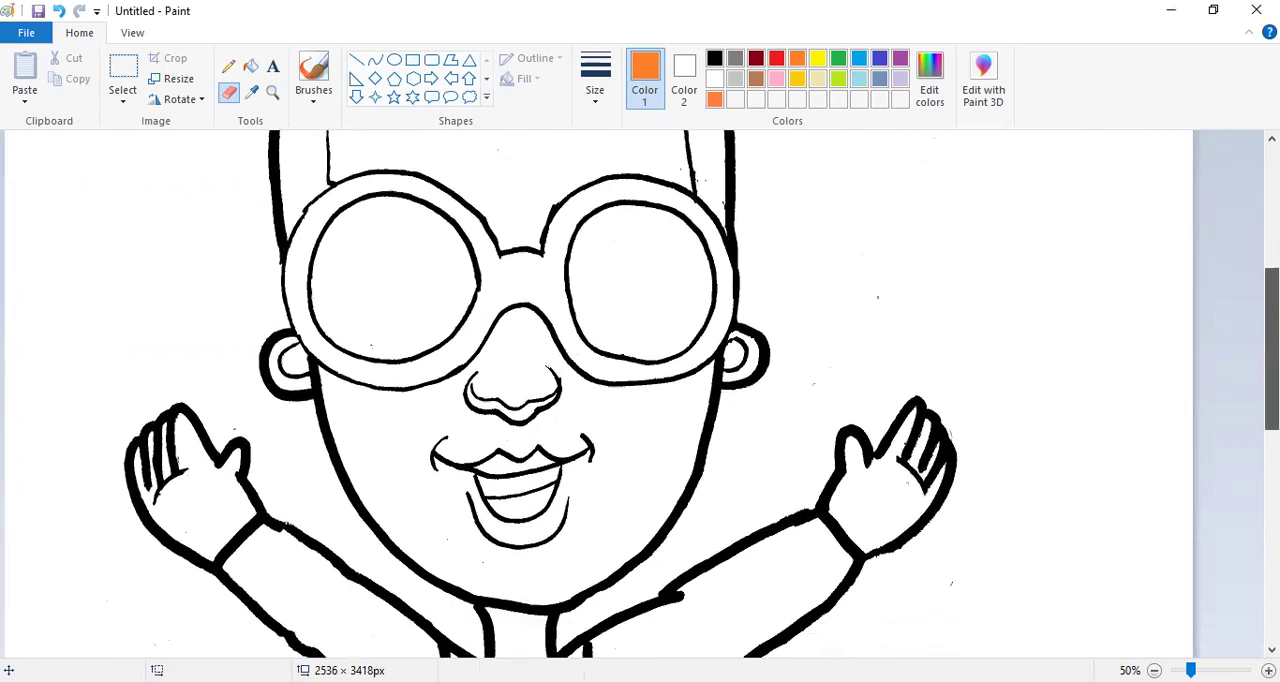
scroll(640, 395, down, 3)
scroll(640, 395, down, 2)
scroll(640, 395, down, 1)
scroll(640, 395, down, 3)
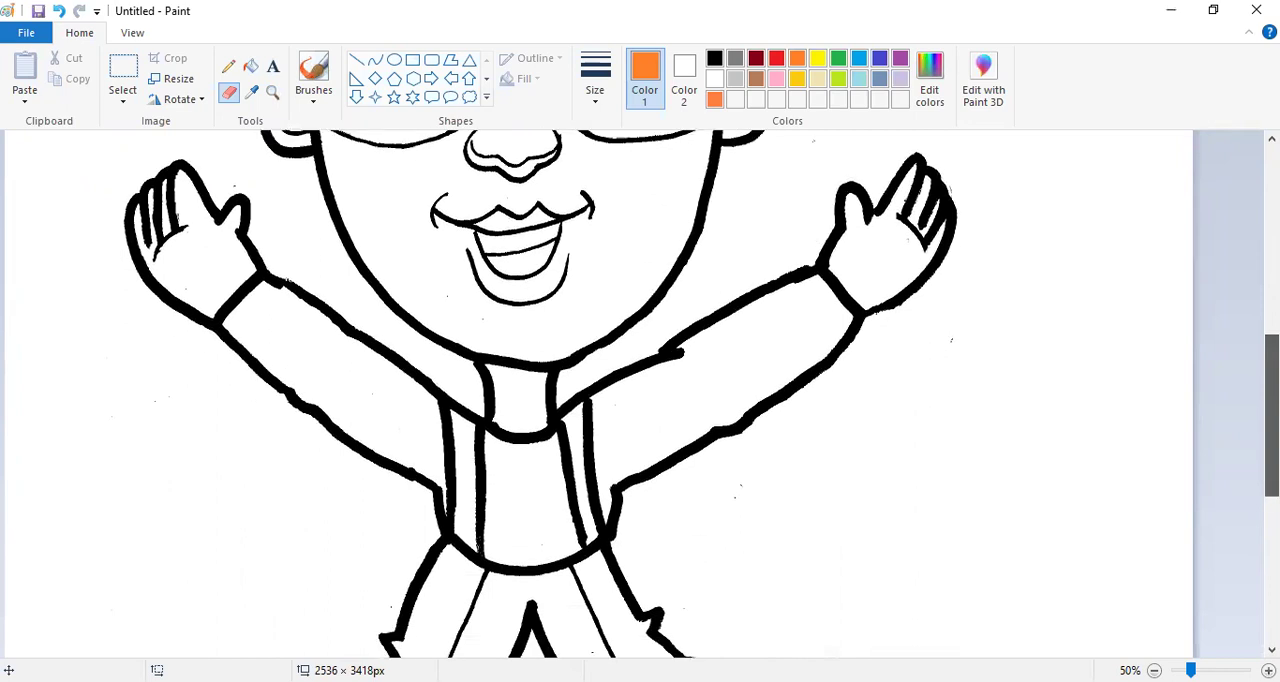
scroll(640, 395, down, 1)
scroll(640, 395, down, 2)
scroll(640, 395, down, 1)
scroll(640, 395, down, 2)
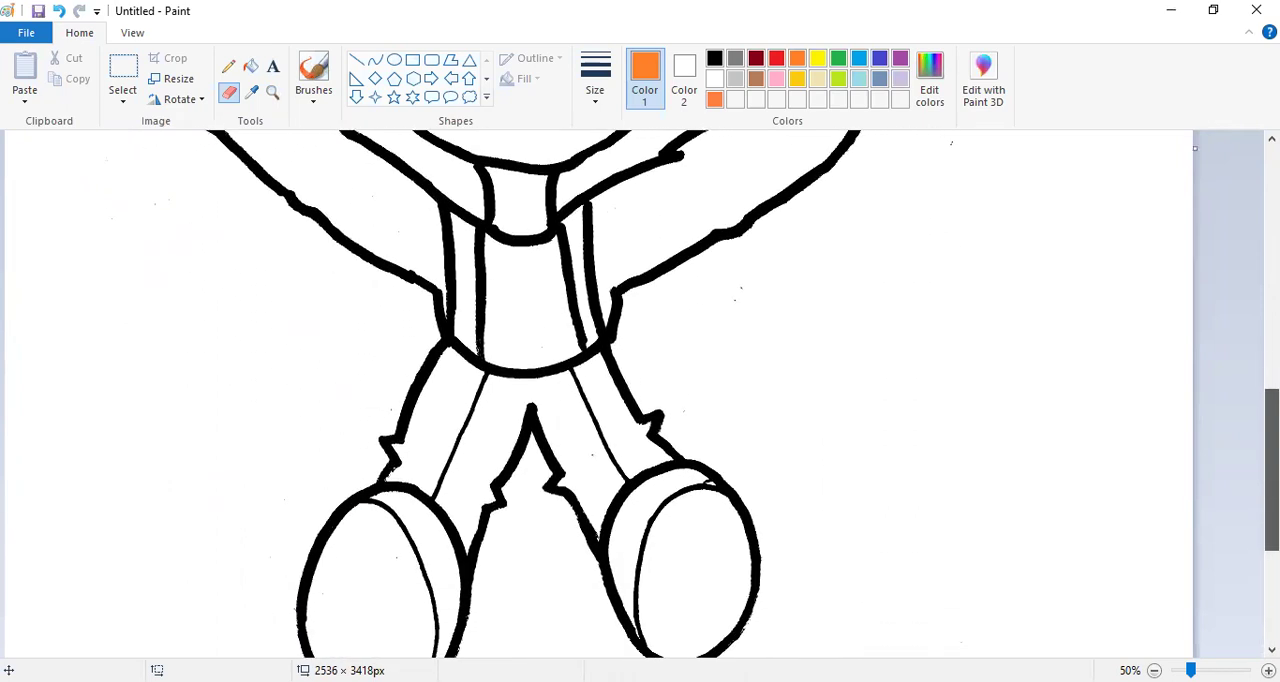
scroll(640, 395, up, 1)
scroll(640, 395, up, 2)
scroll(640, 395, up, 2)
scroll(640, 395, up, 2)
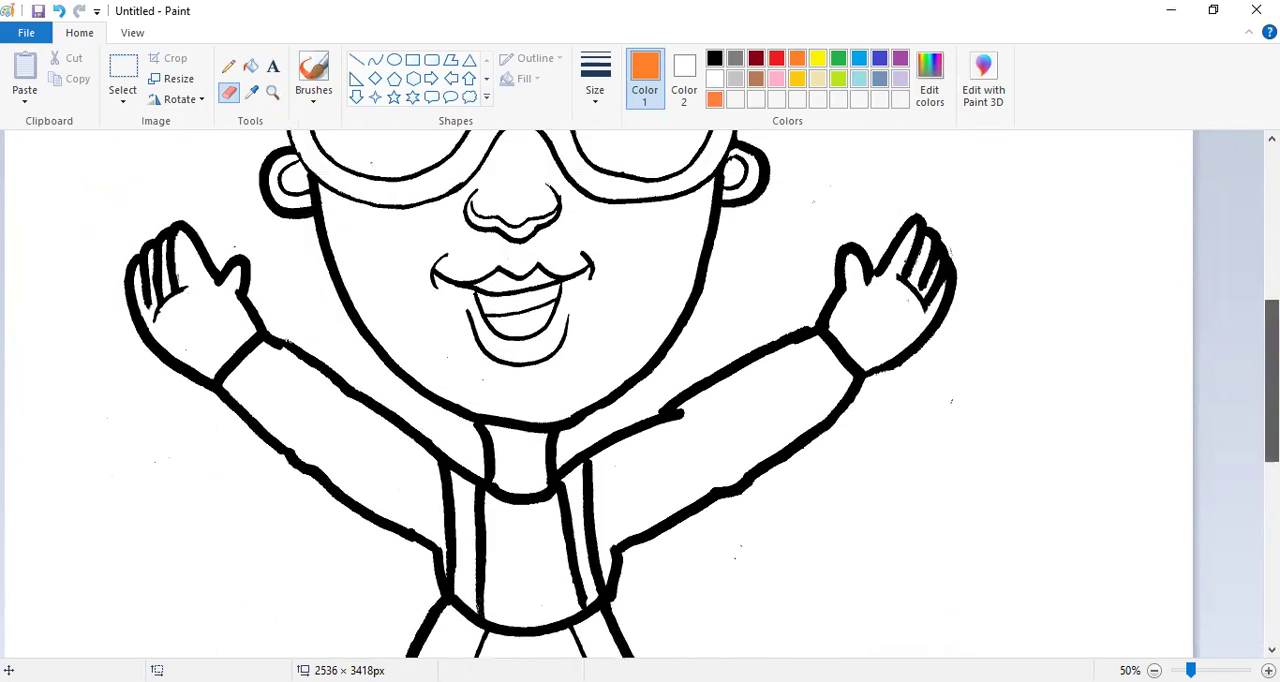
scroll(640, 395, up, 1)
scroll(640, 395, up, 2)
scroll(640, 395, up, 1)
scroll(640, 395, up, 1)
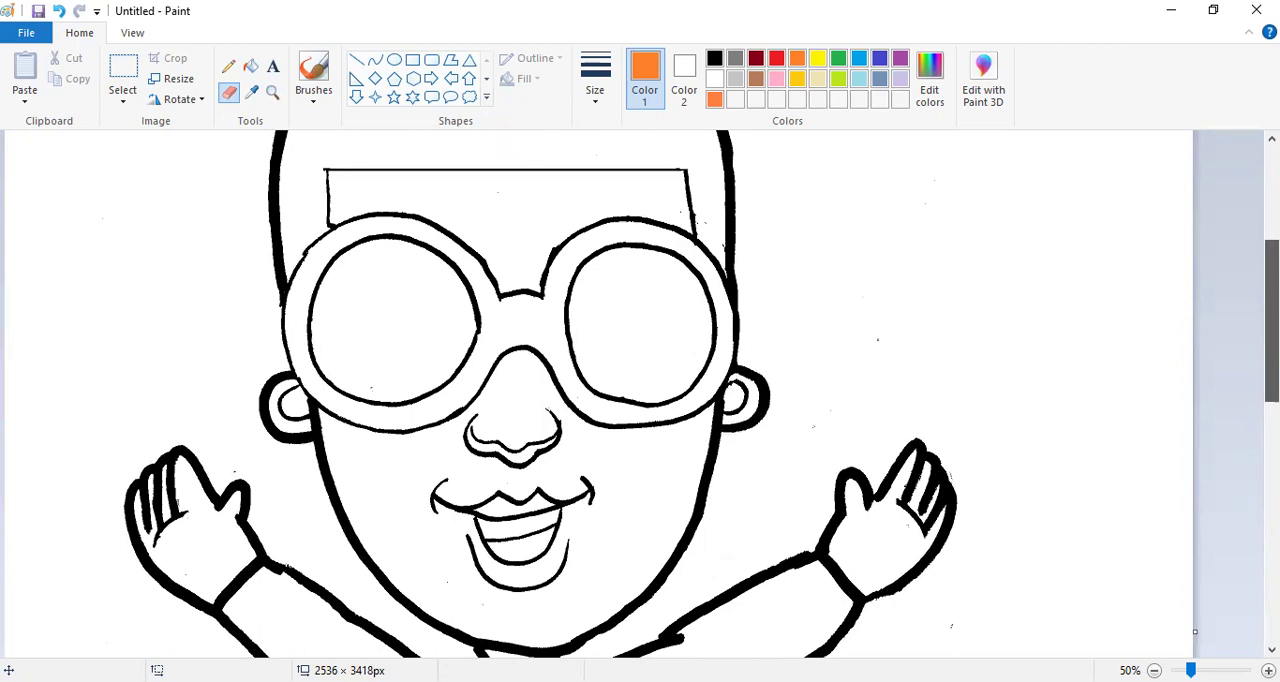
scroll(640, 395, down, 1)
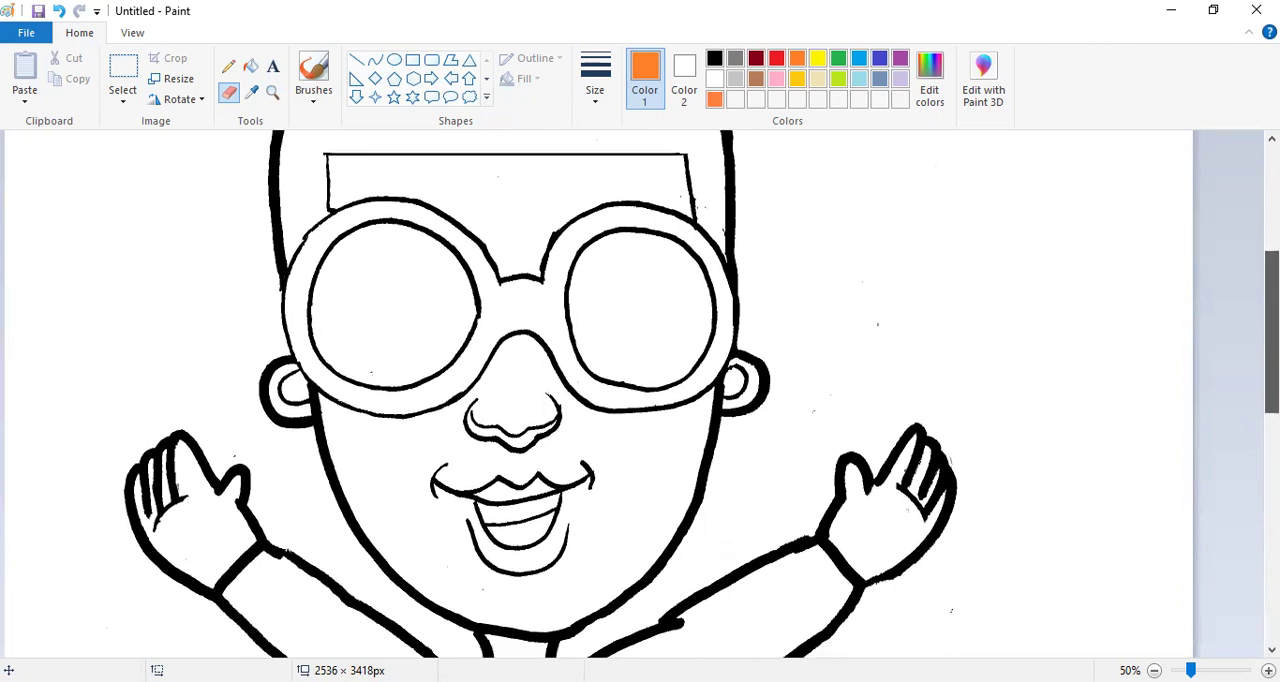
scroll(640, 395, down, 1)
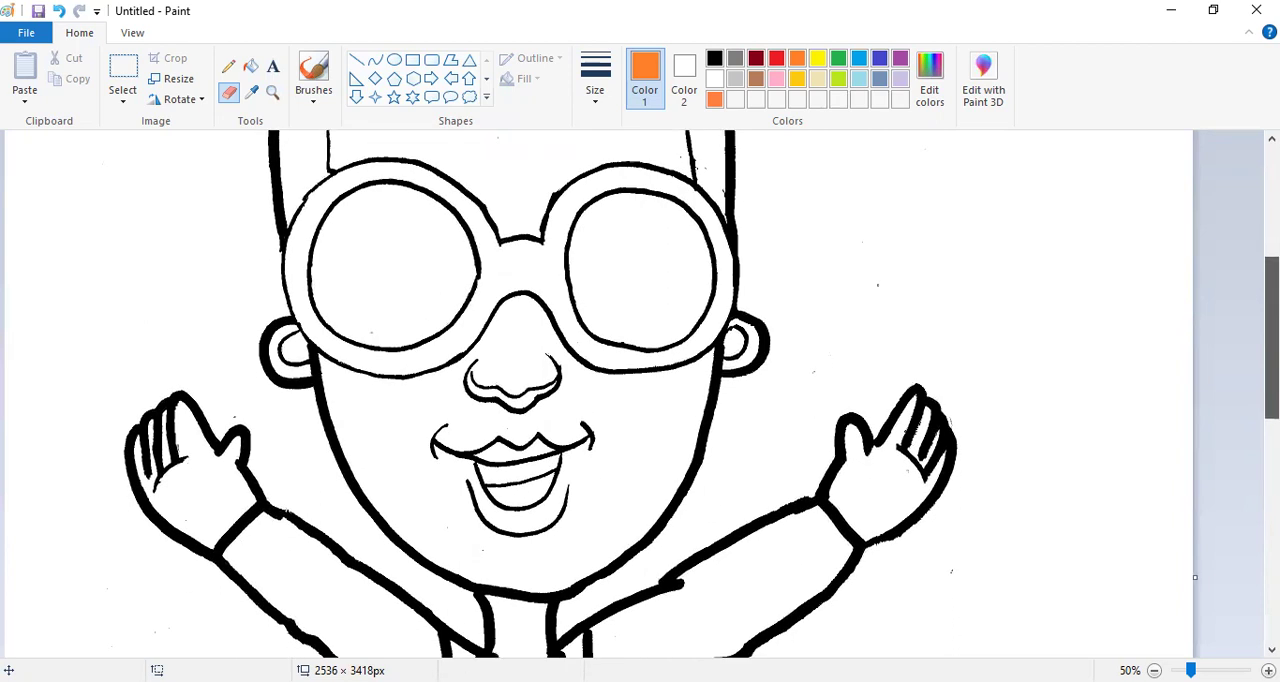
scroll(640, 395, up, 1)
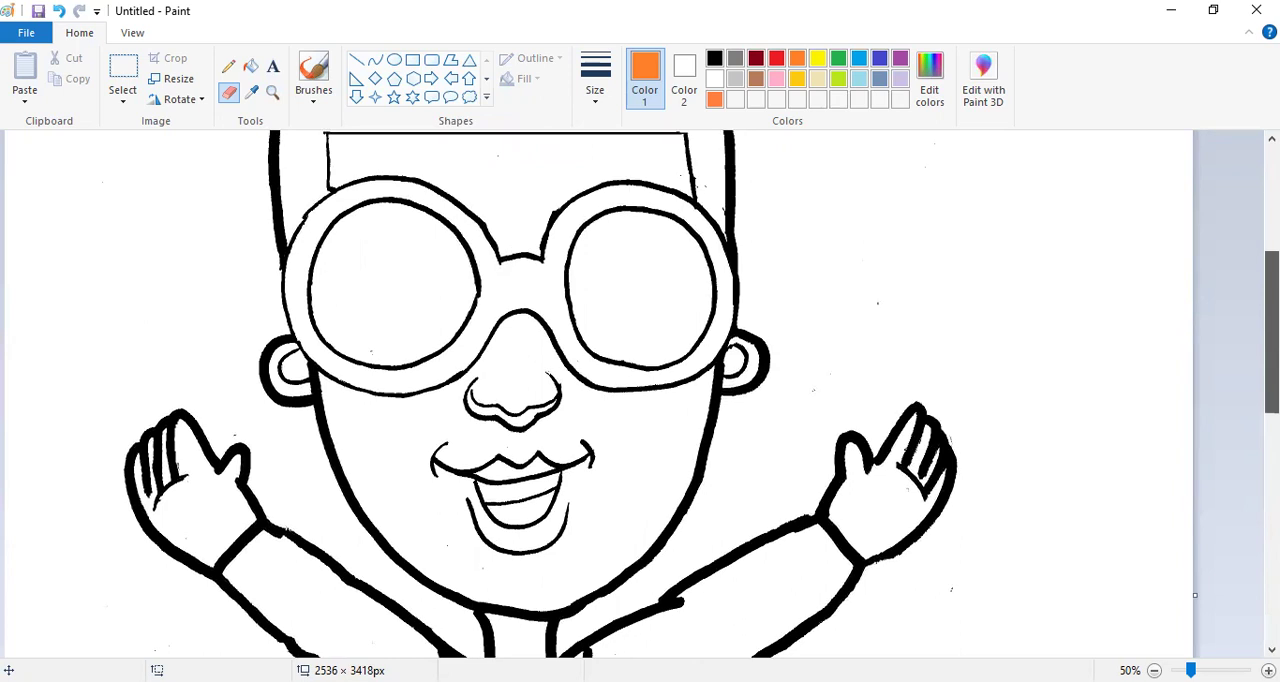
scroll(640, 395, up, 1)
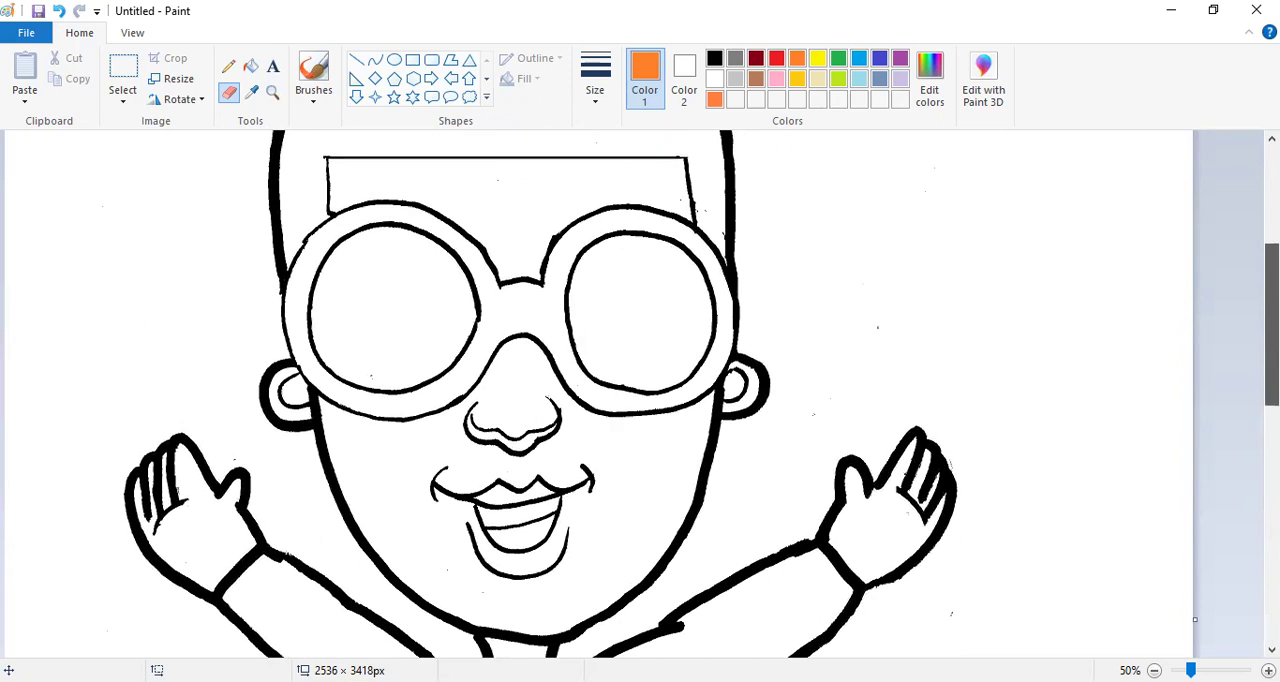
scroll(640, 395, down, 1)
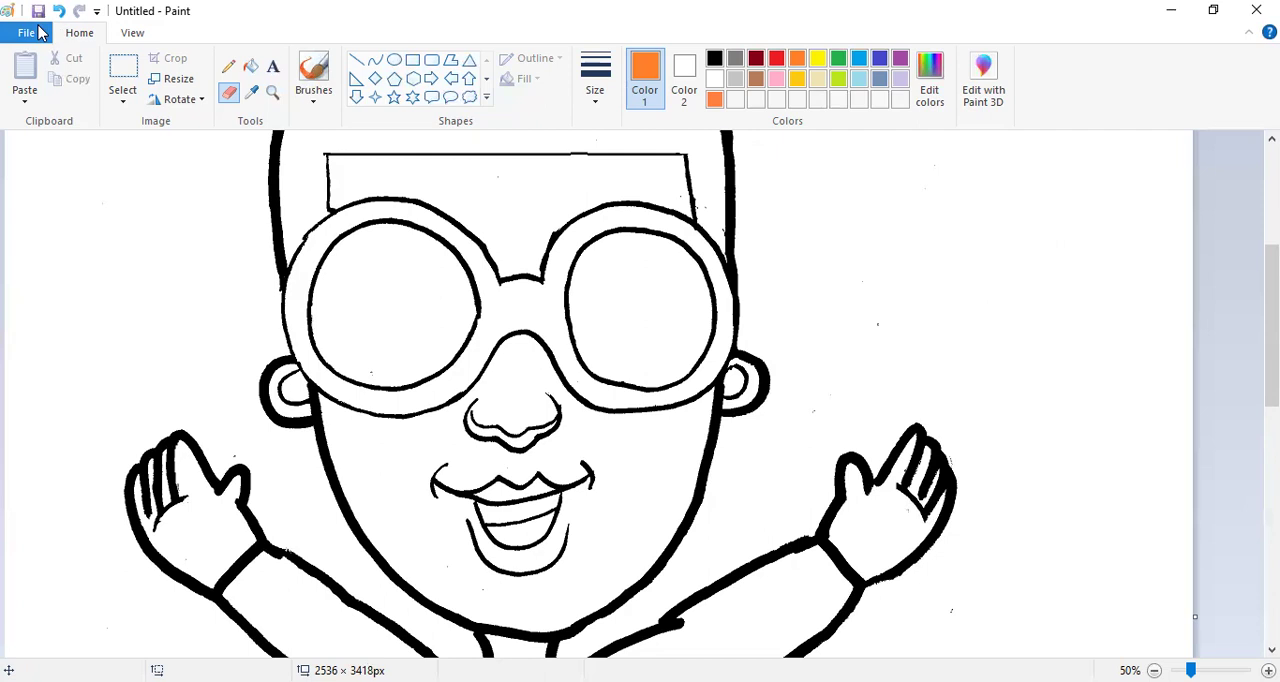
Set the drawing colour to light orange (255, 128, 64) and add it to the custom colours.
click(41, 33)
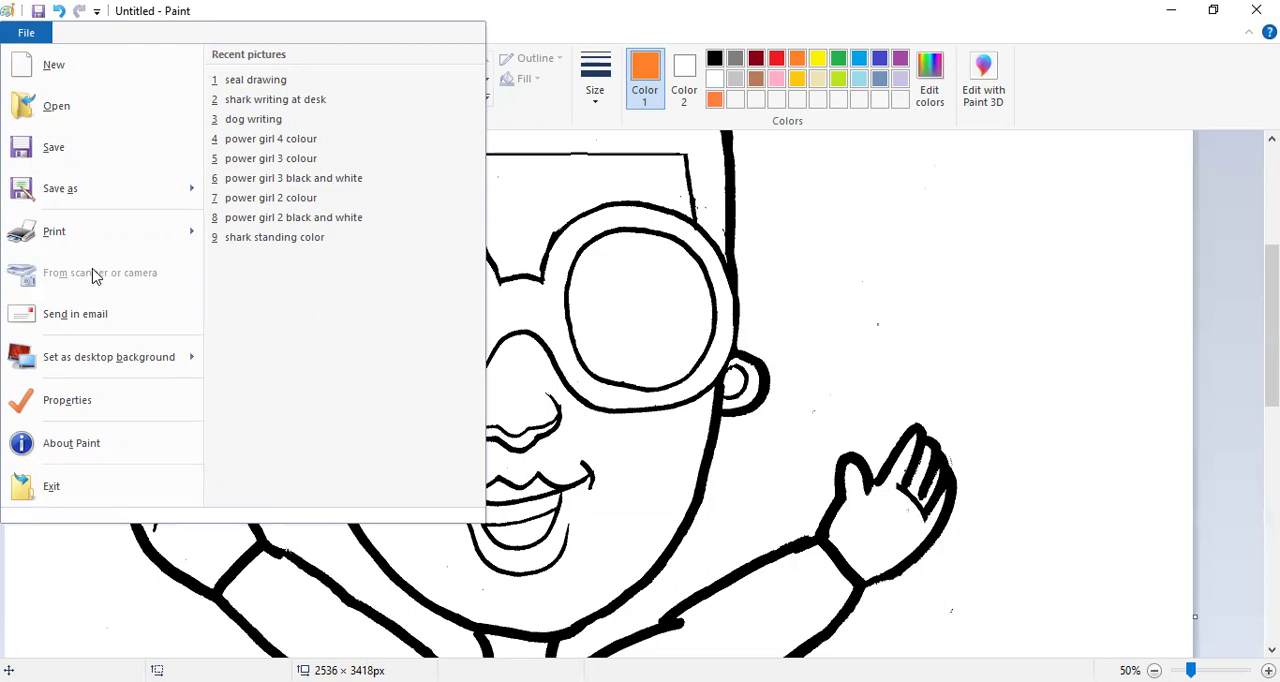
click(966, 280)
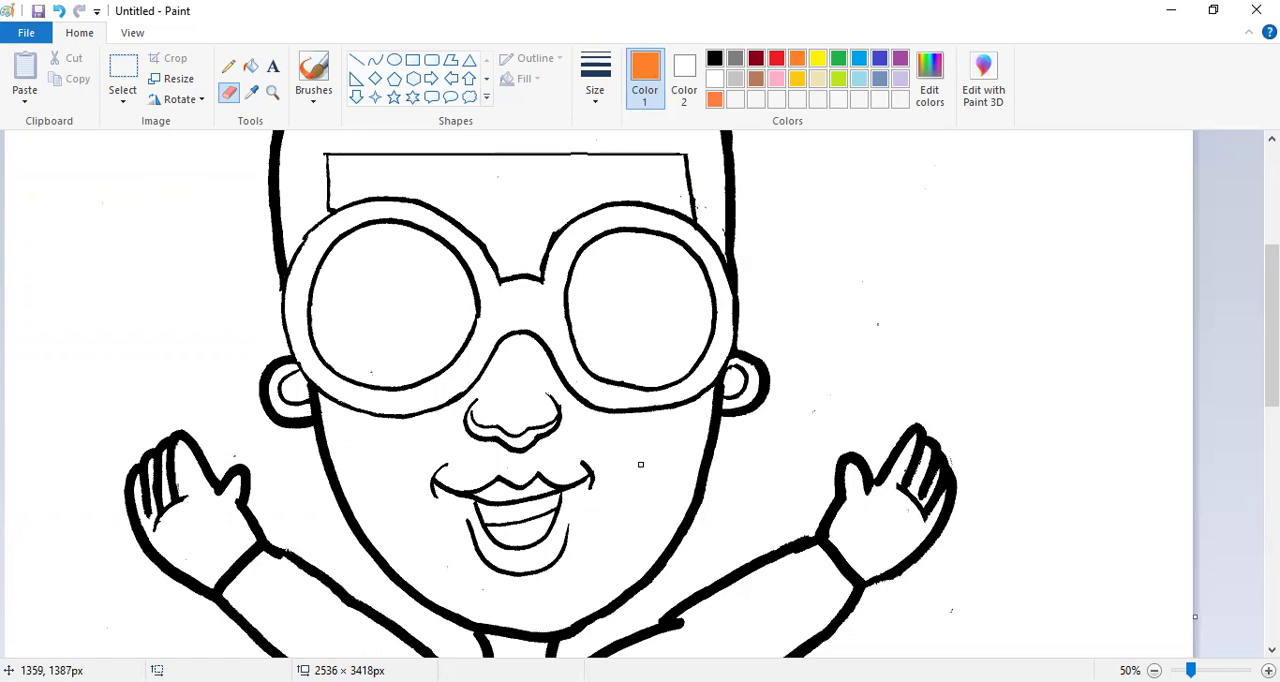
click(930, 62)
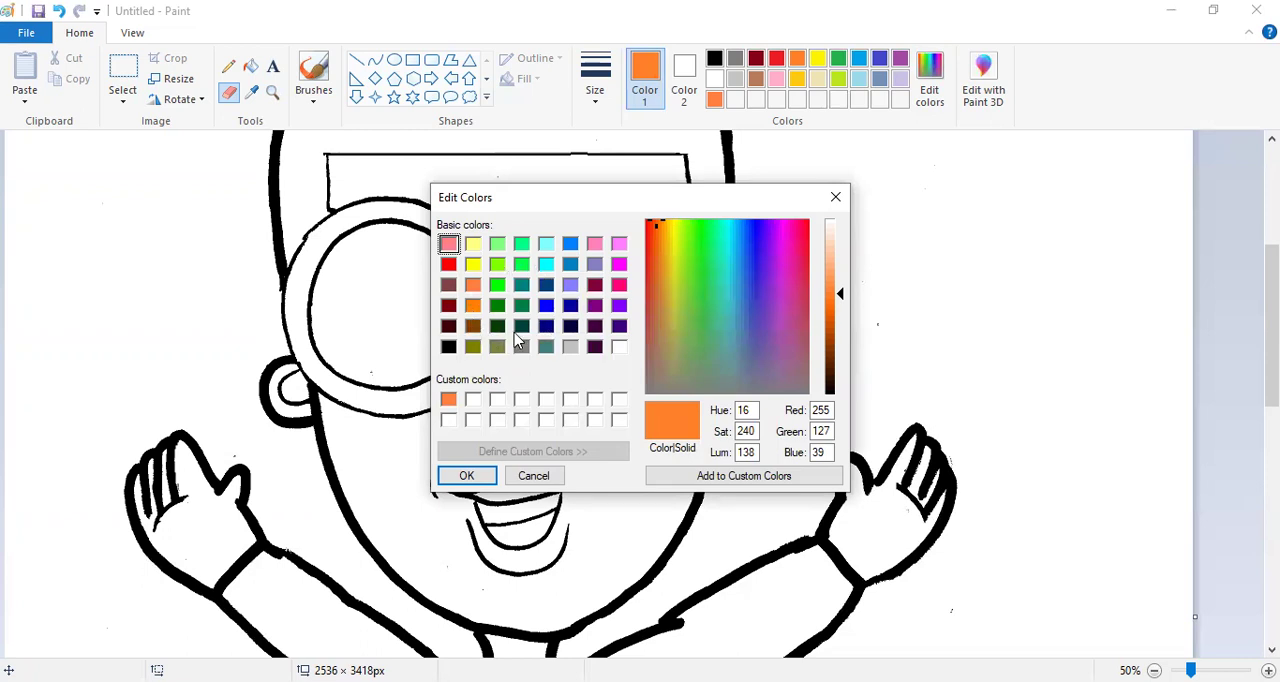
click(473, 286)
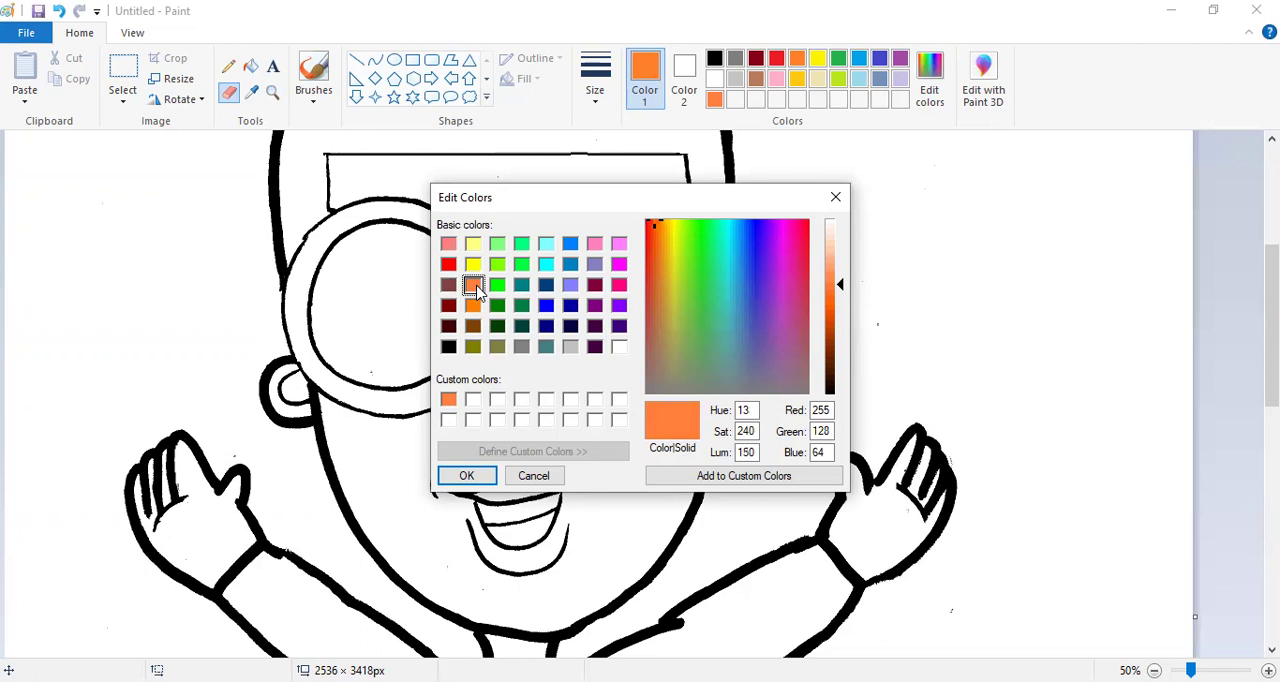
click(704, 478)
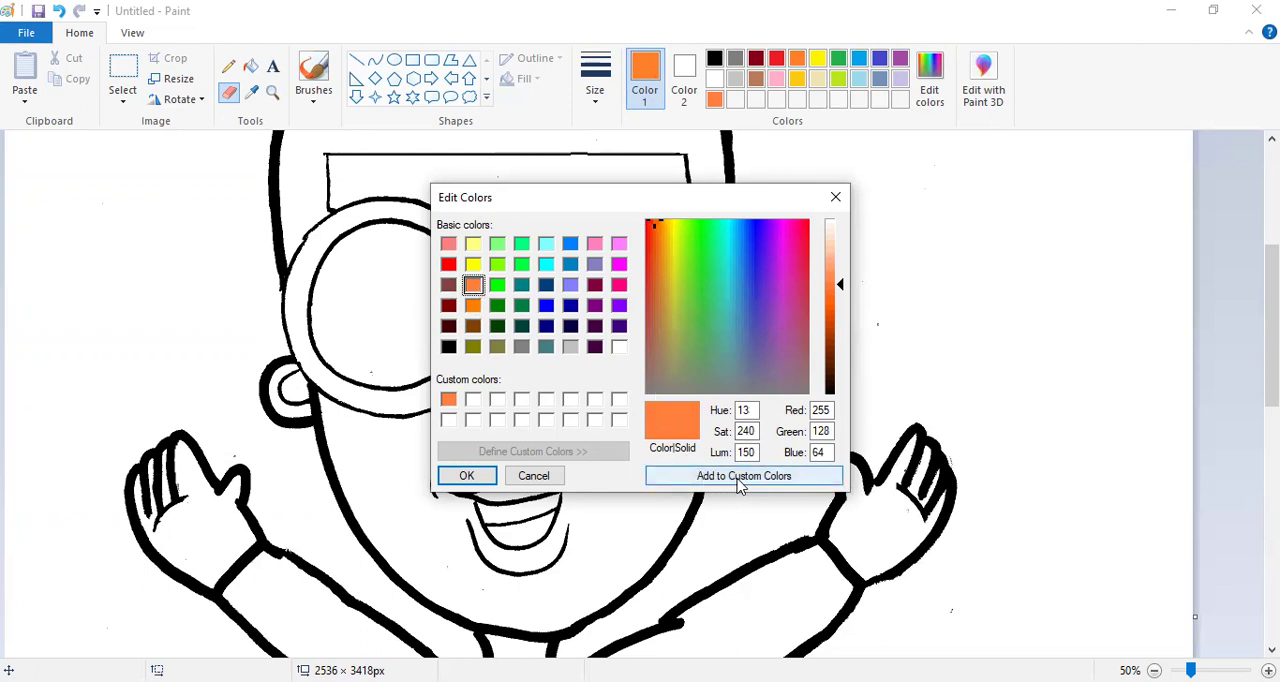
click(740, 484)
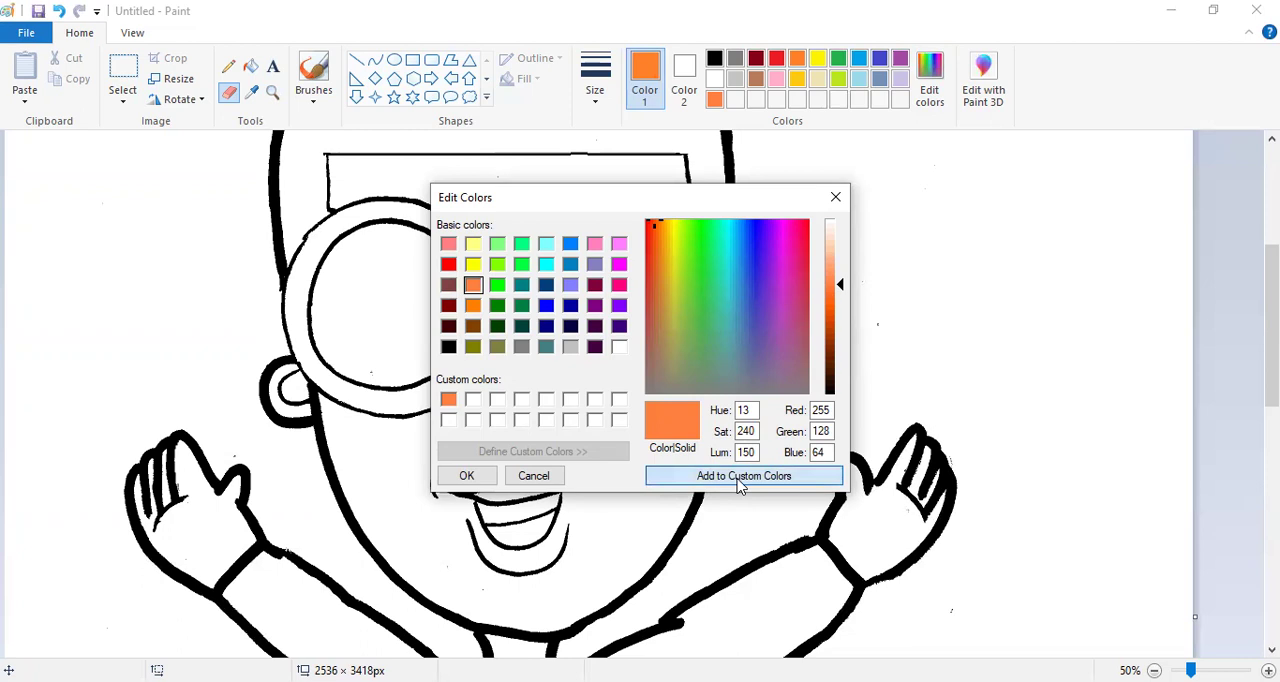
click(463, 478)
click(463, 478)
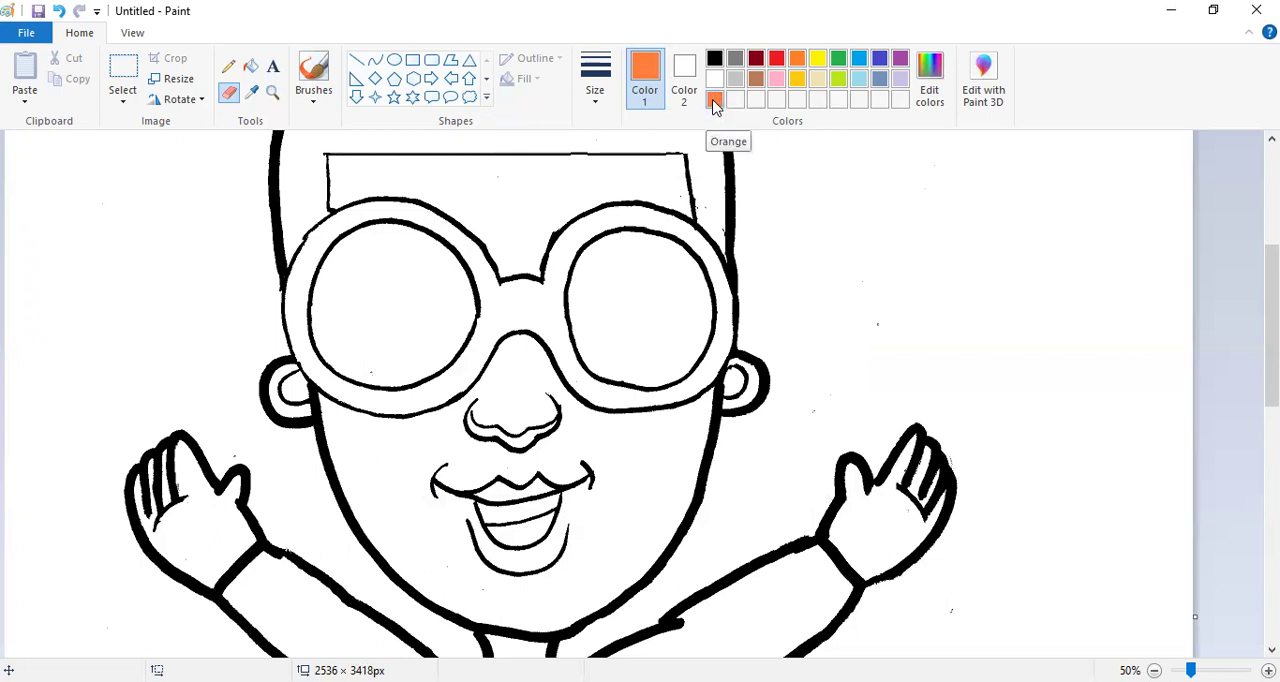
Bucket-fill the face above and below the glasses and both ears with orange.
click(252, 68)
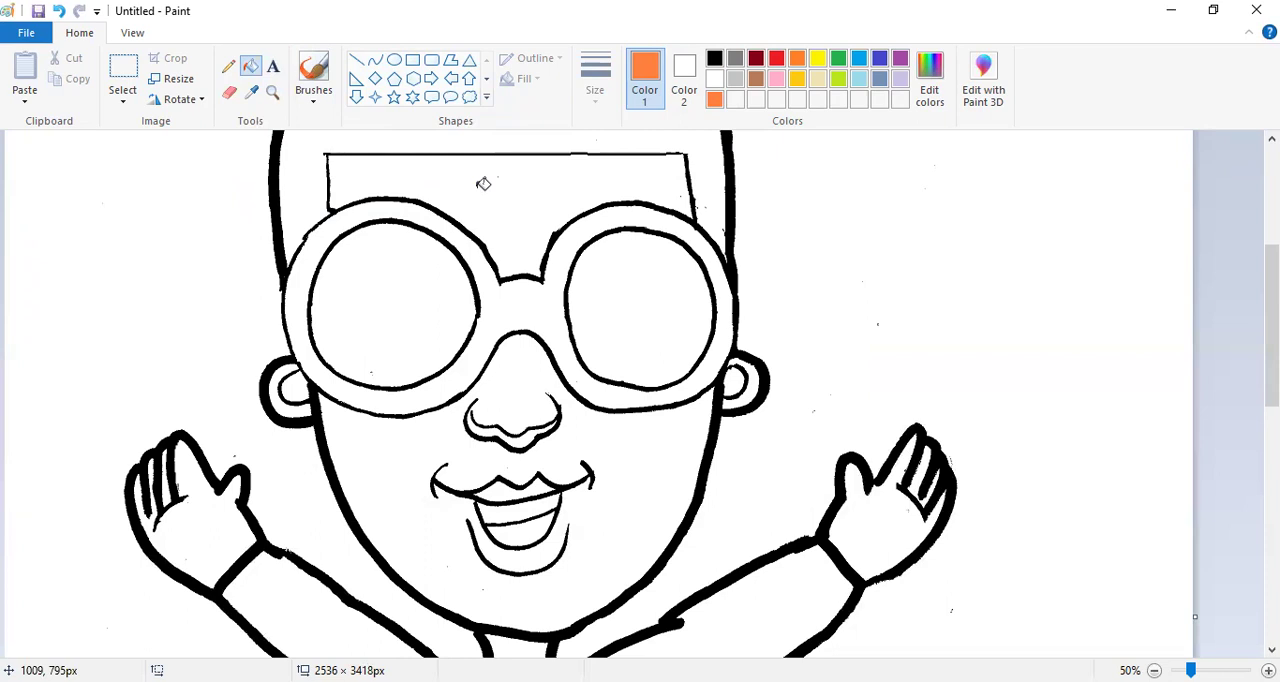
click(483, 184)
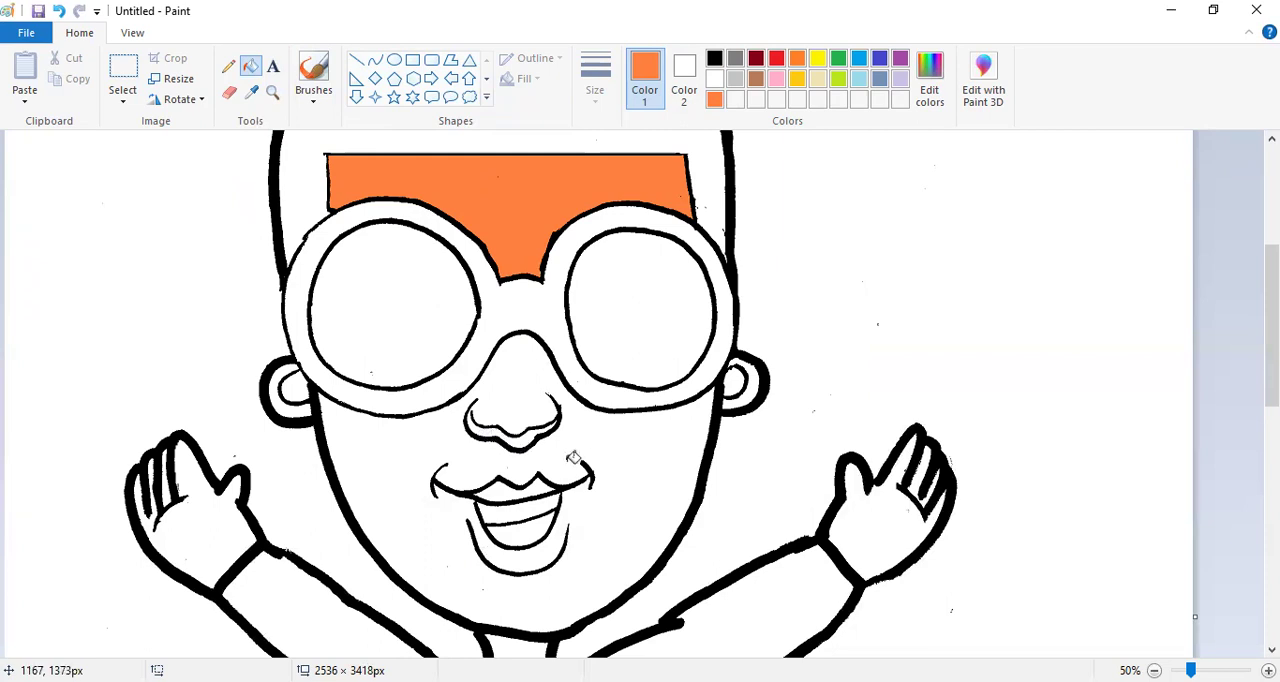
click(521, 362)
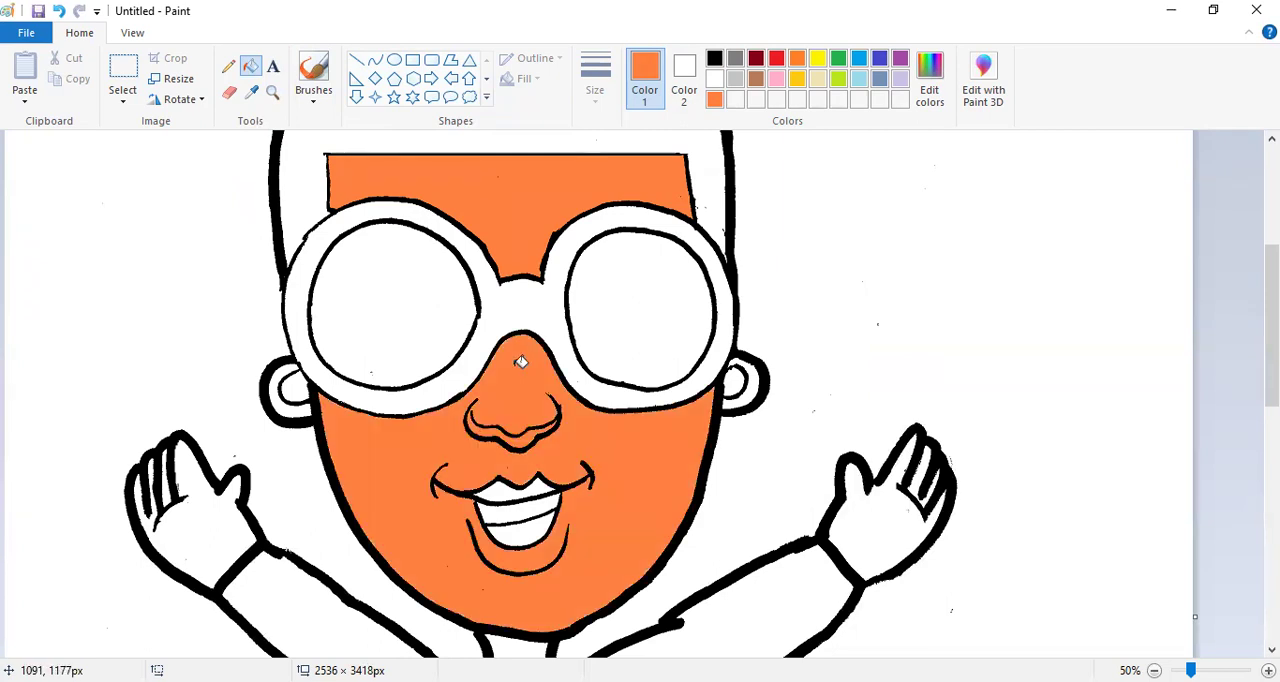
click(740, 382)
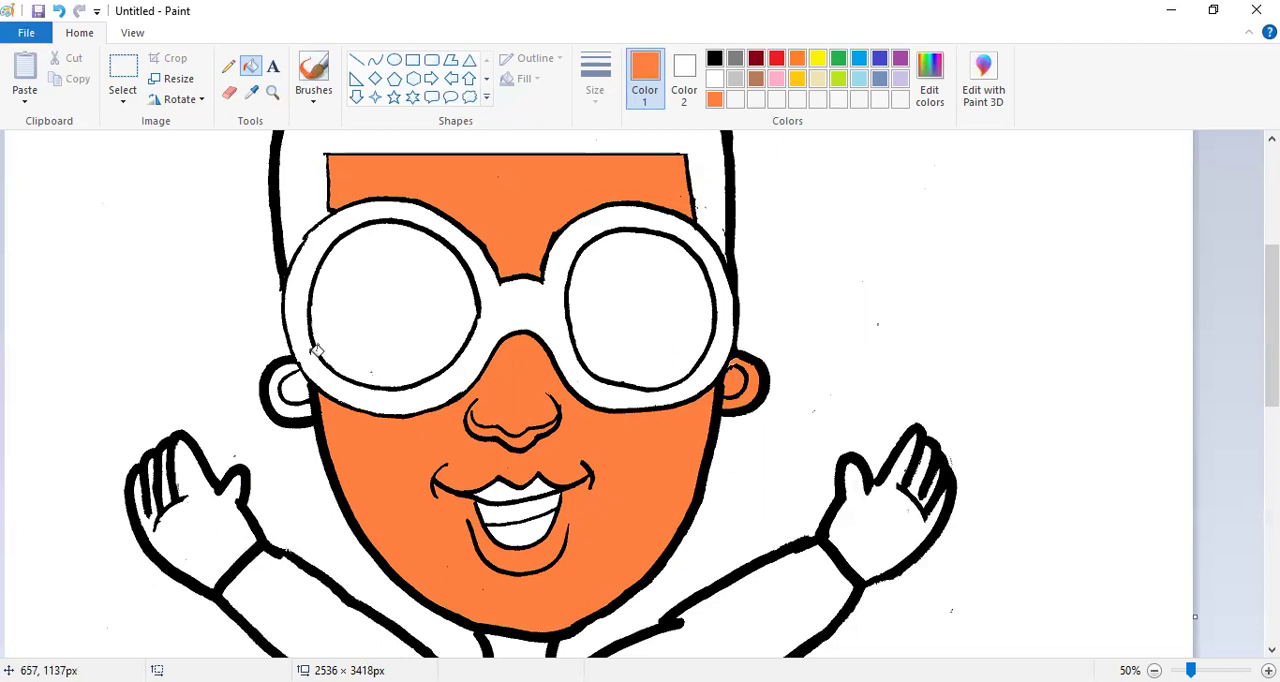
click(295, 382)
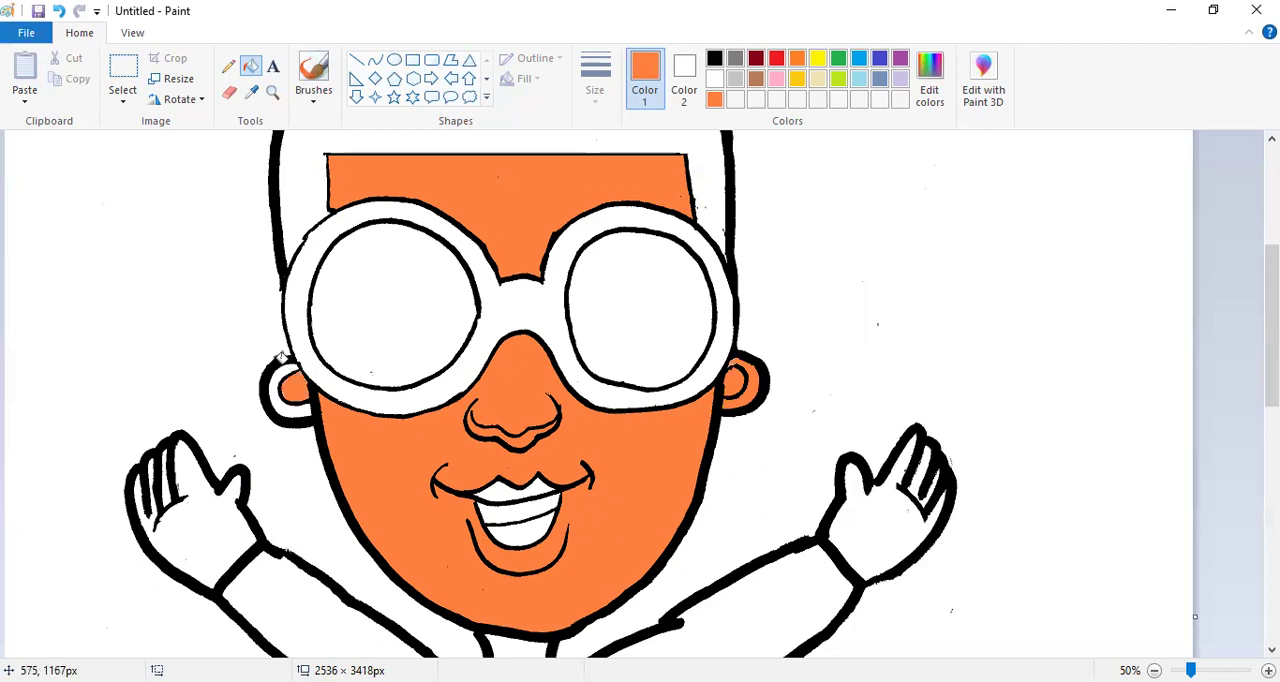
click(288, 367)
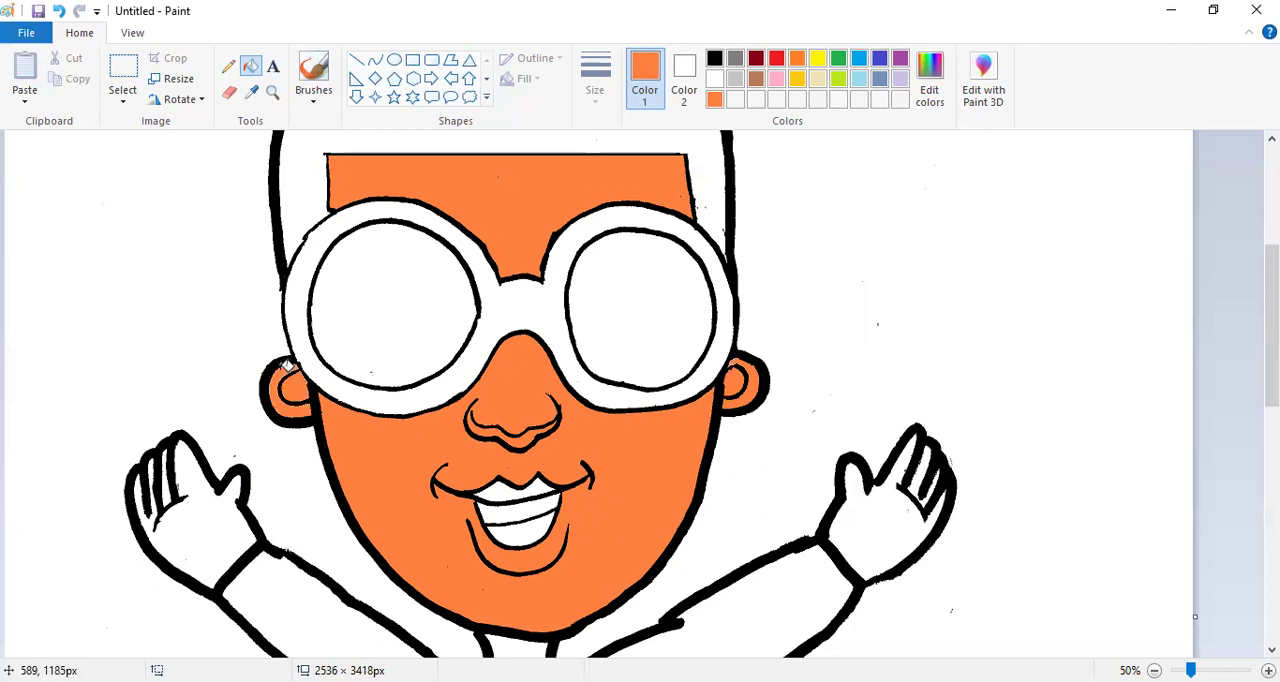
Fill the upper lip, both palms and the finger gaps with orange.
click(500, 485)
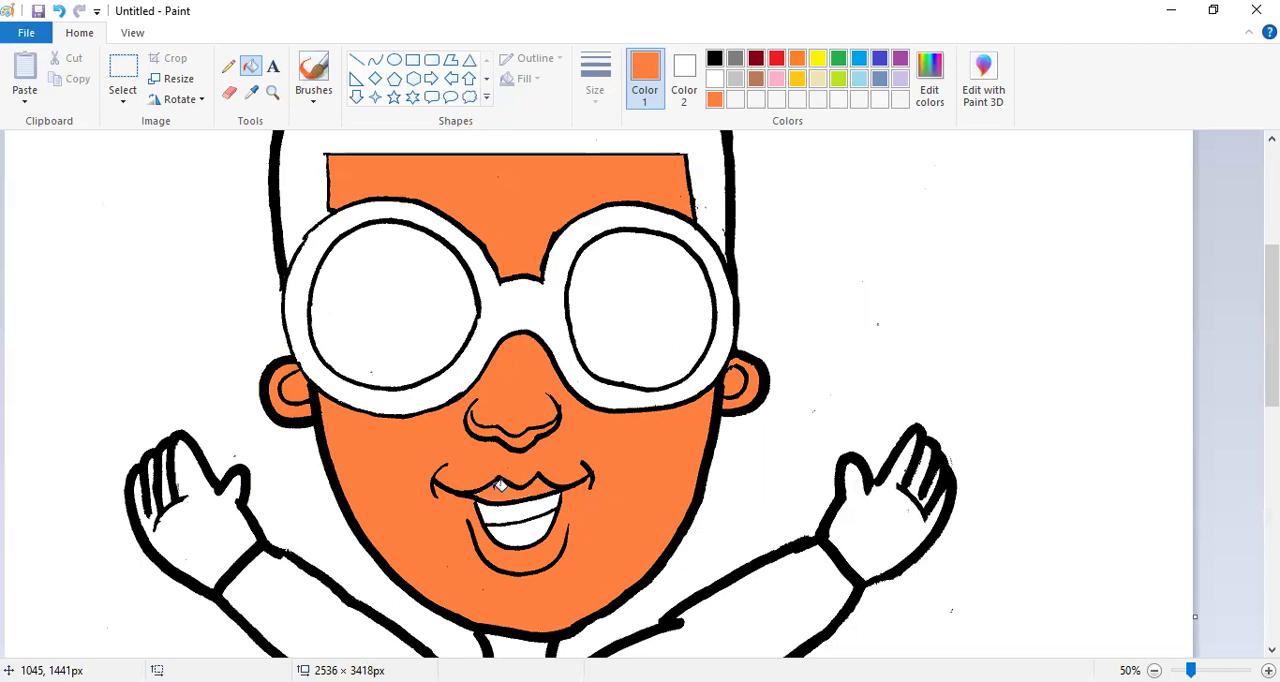
click(888, 524)
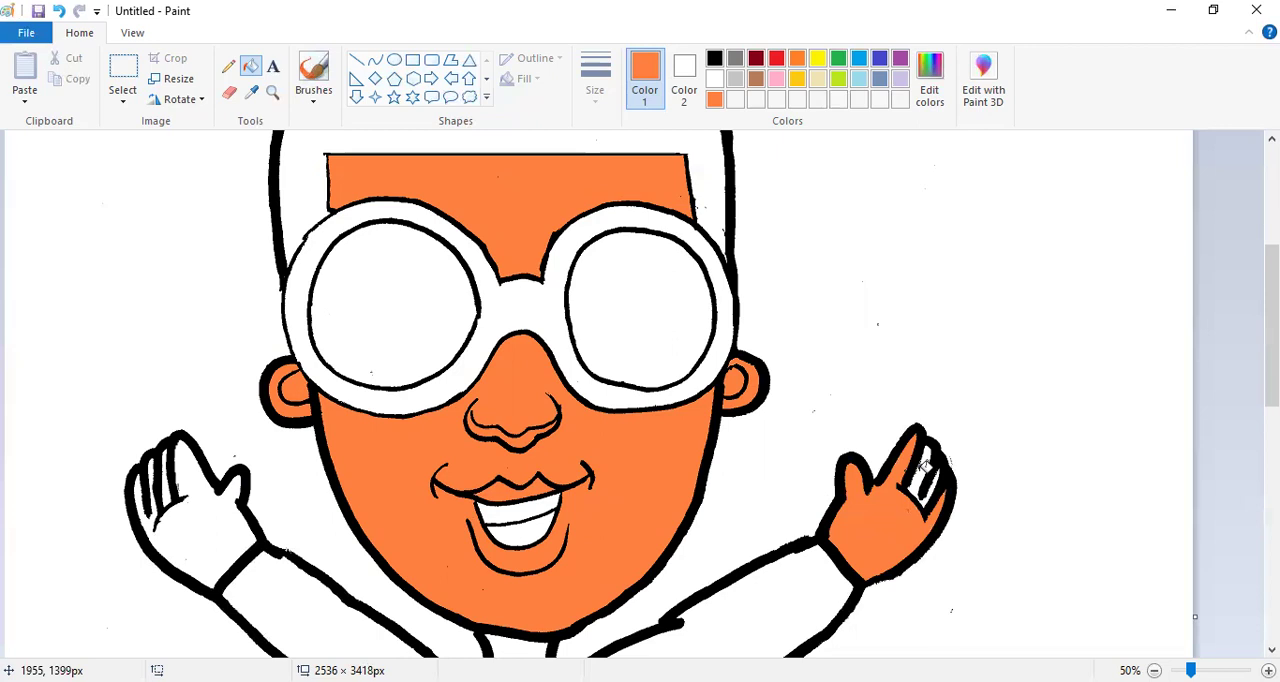
click(924, 470)
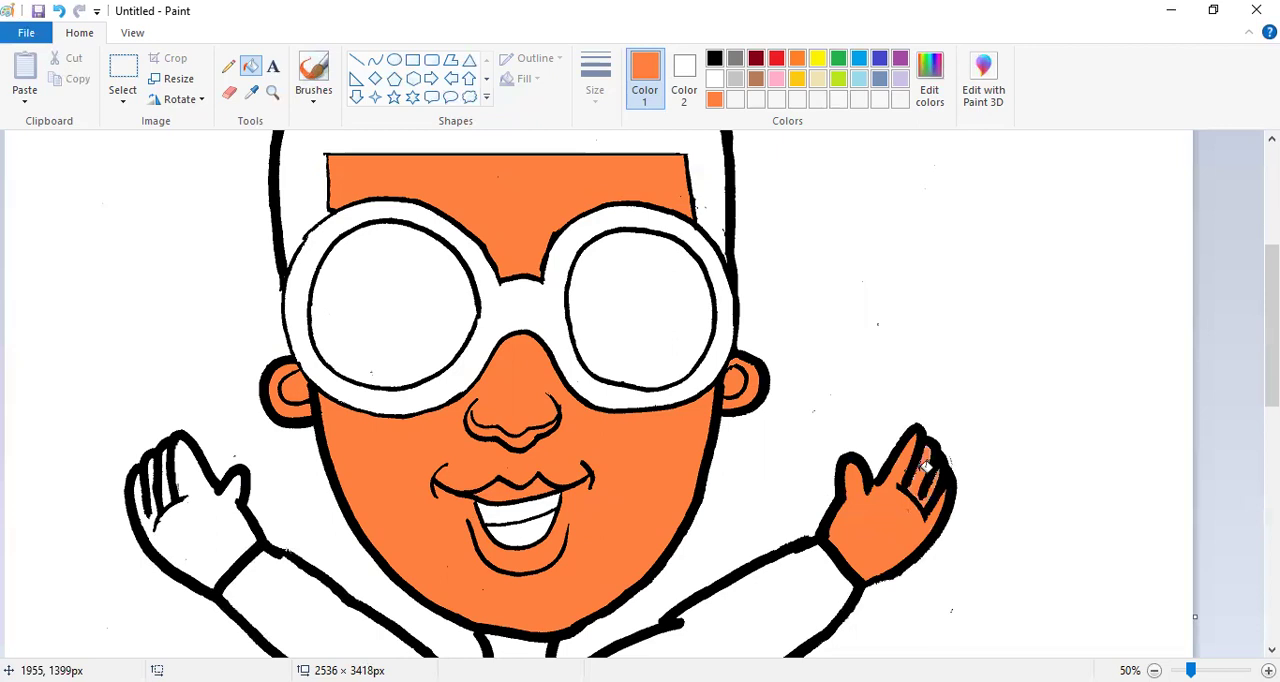
click(185, 524)
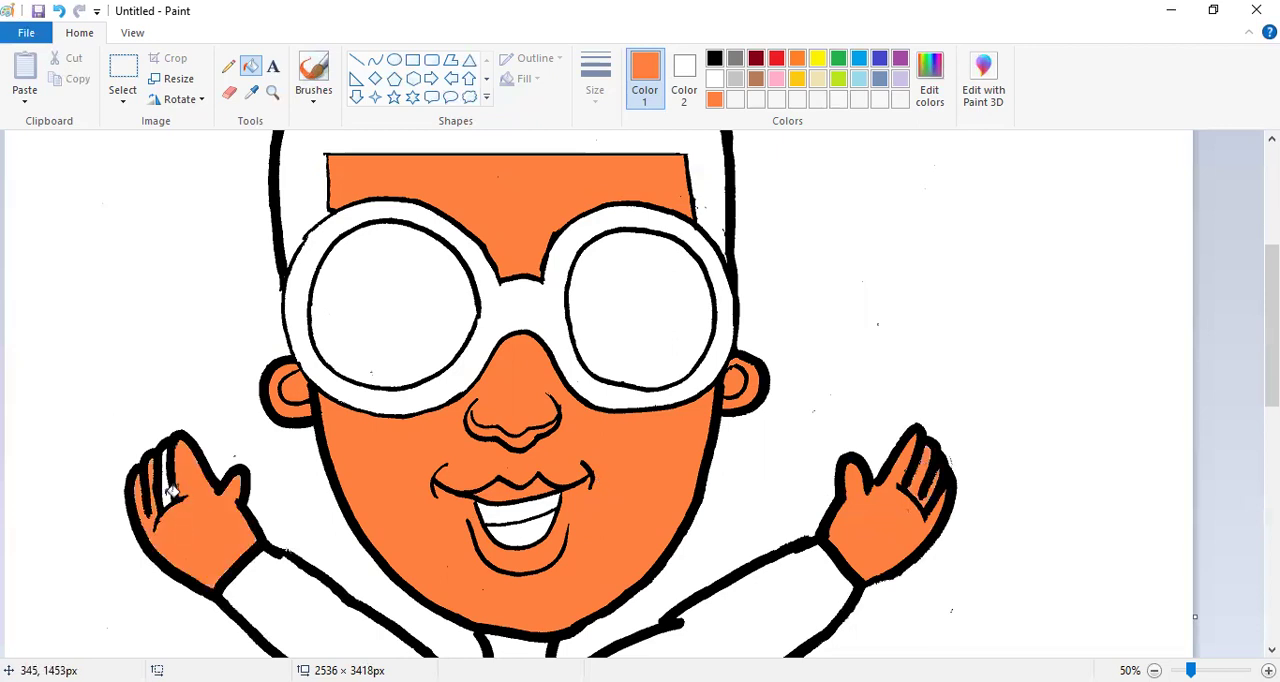
click(172, 492)
scroll(640, 400, up, 3)
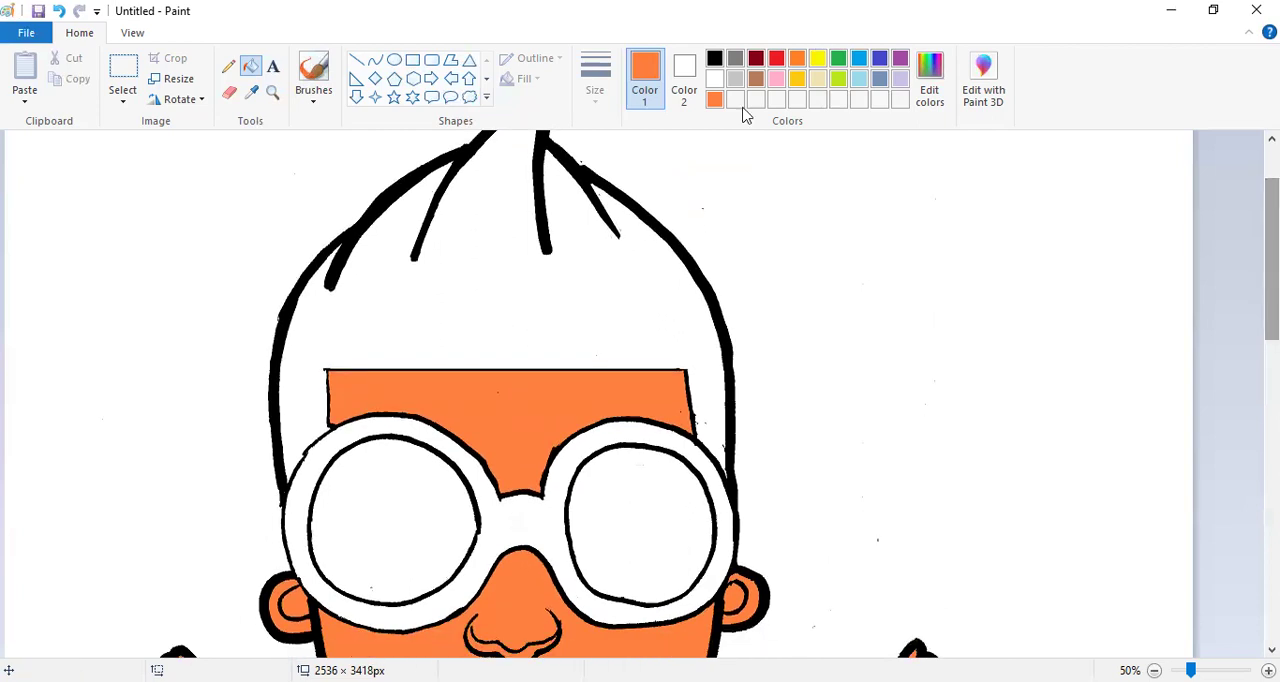
Make a dark brown lightened to Lum 70, save it as a custom colour, and fill the hair.
click(756, 79)
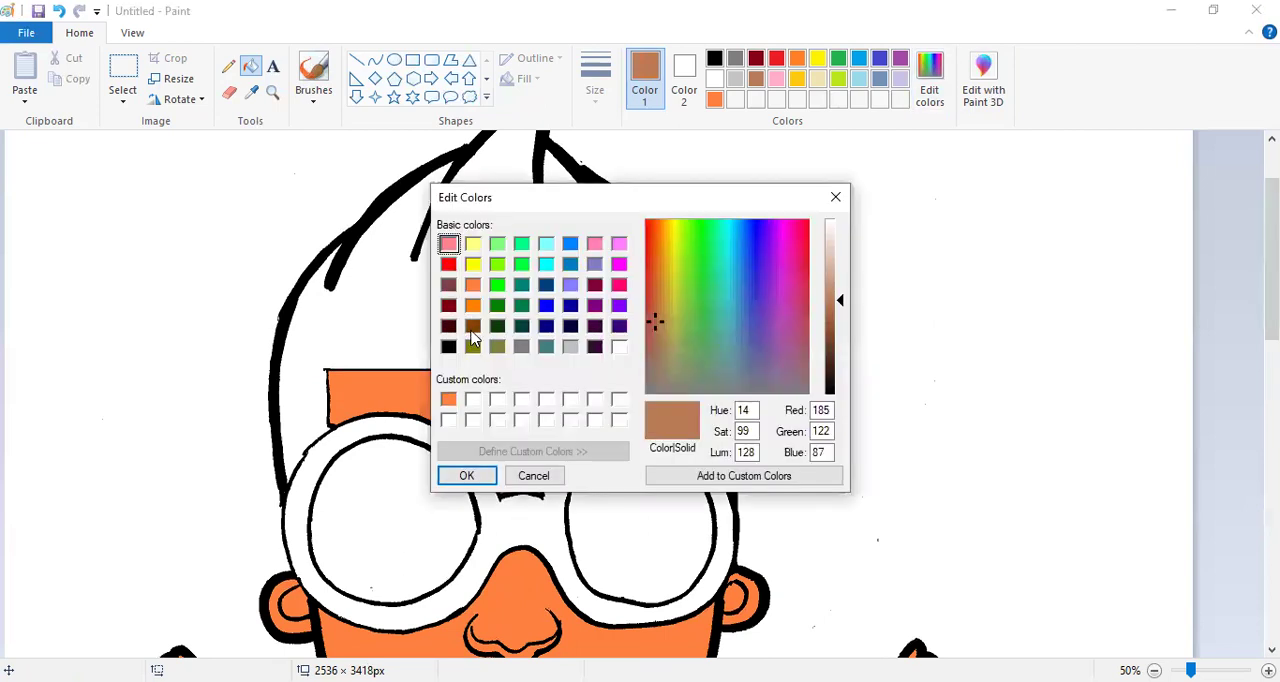
click(473, 328)
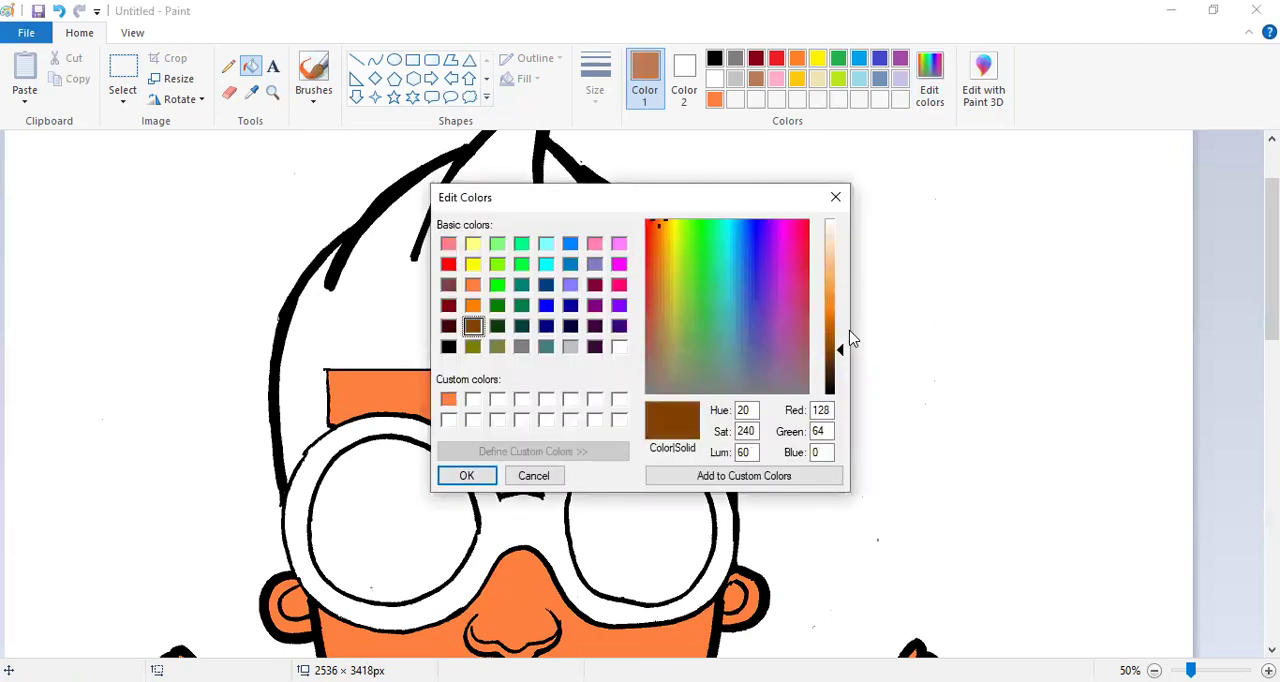
click(838, 346)
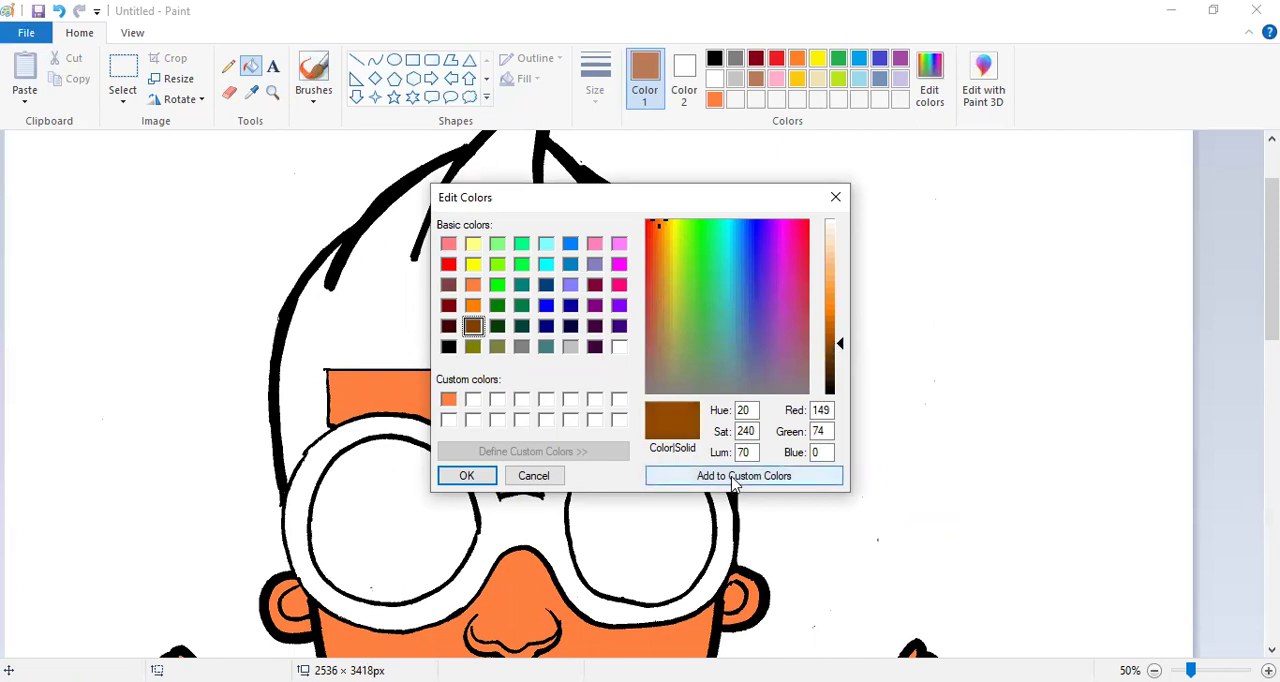
click(736, 477)
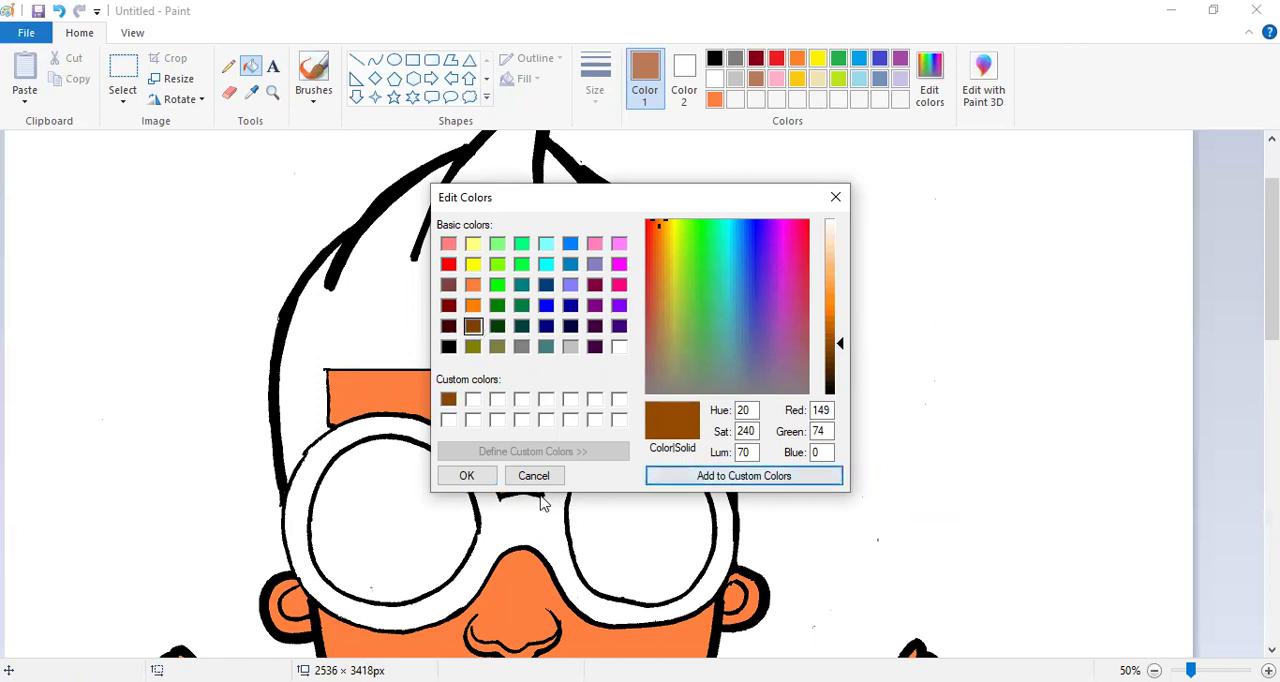
click(470, 476)
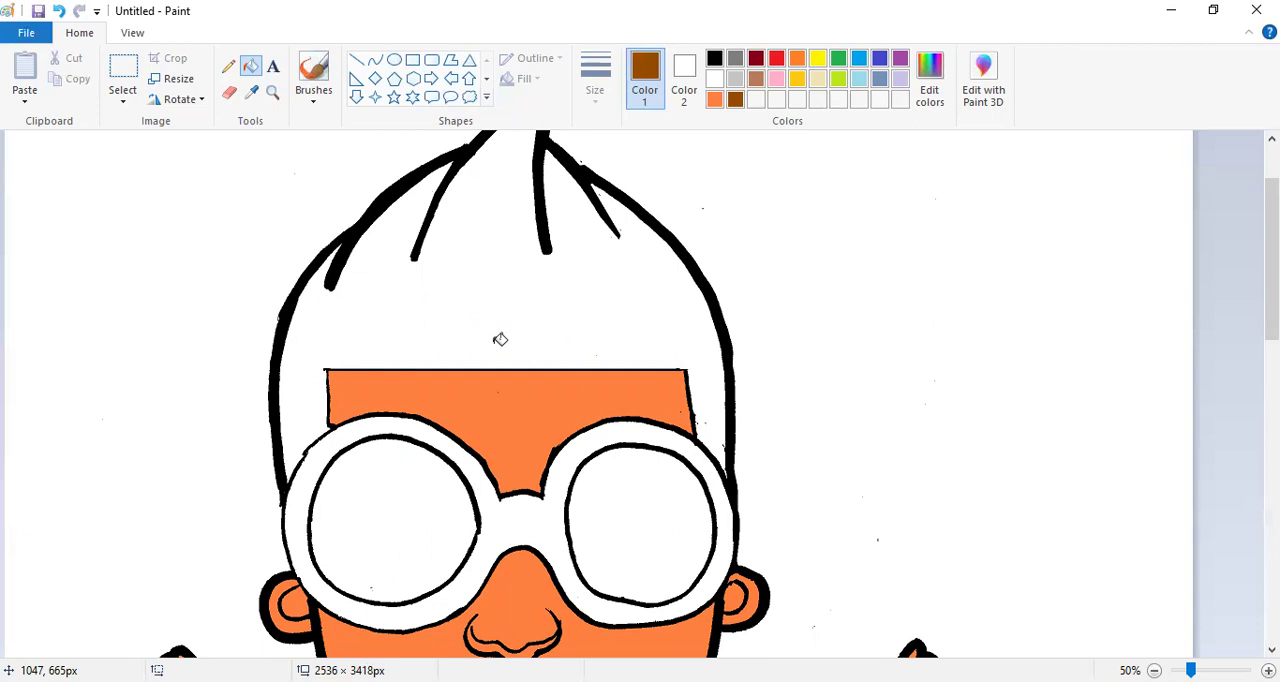
click(500, 339)
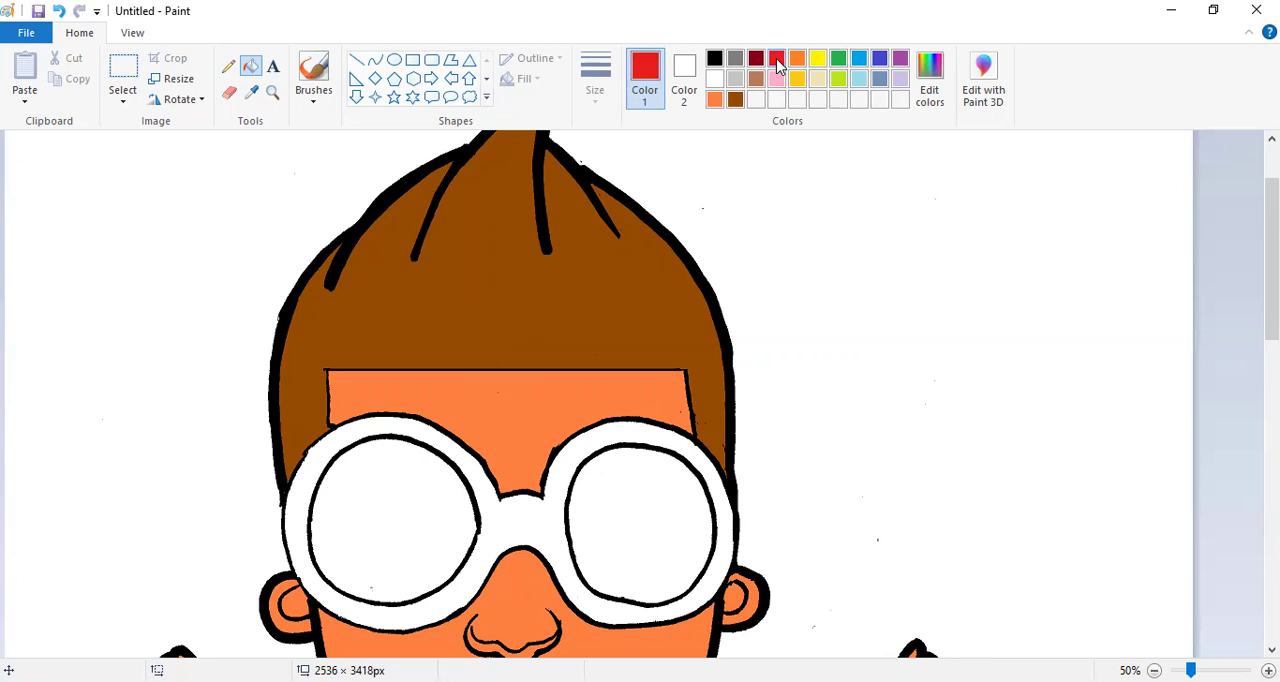
Choose pure red, add it to the custom colours, and fill the glasses frame red.
click(935, 68)
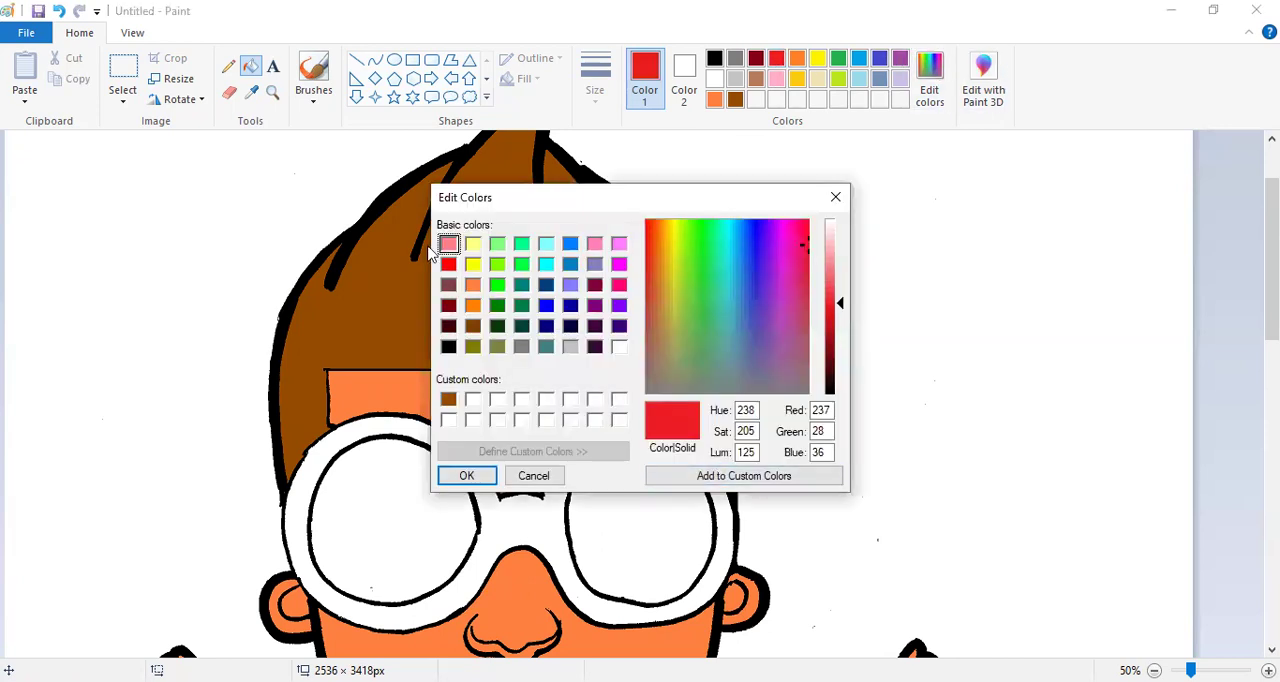
click(448, 264)
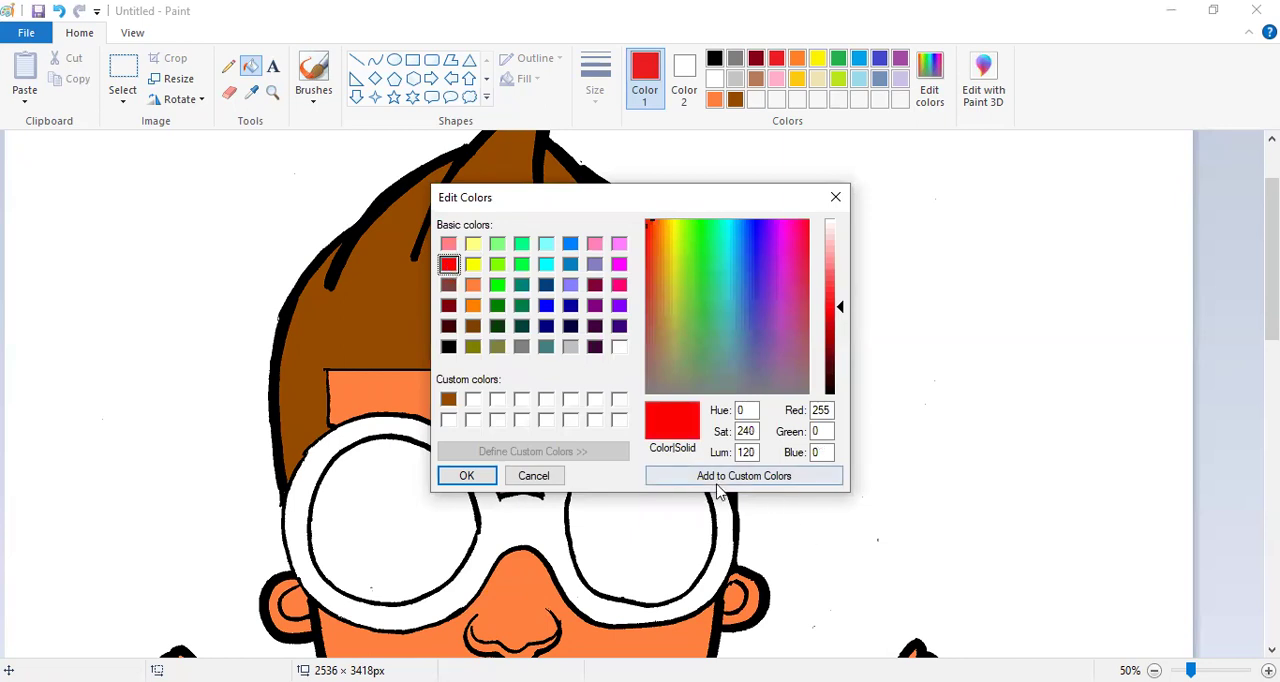
click(760, 479)
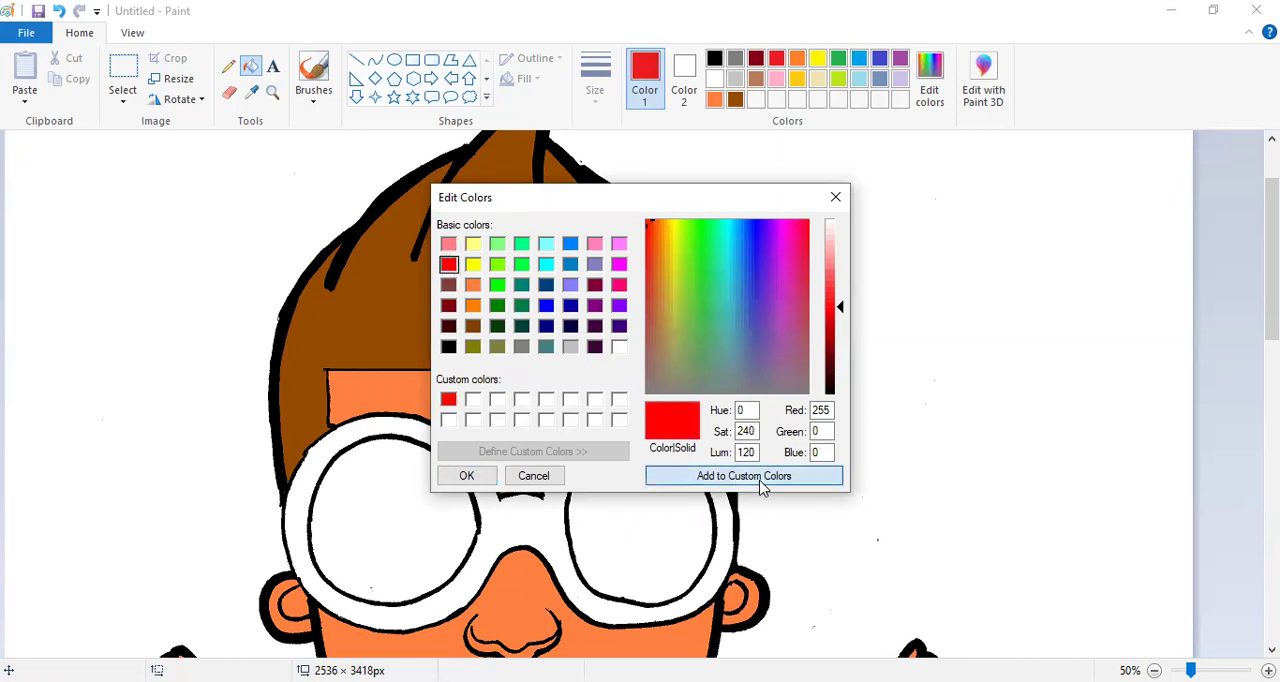
click(480, 477)
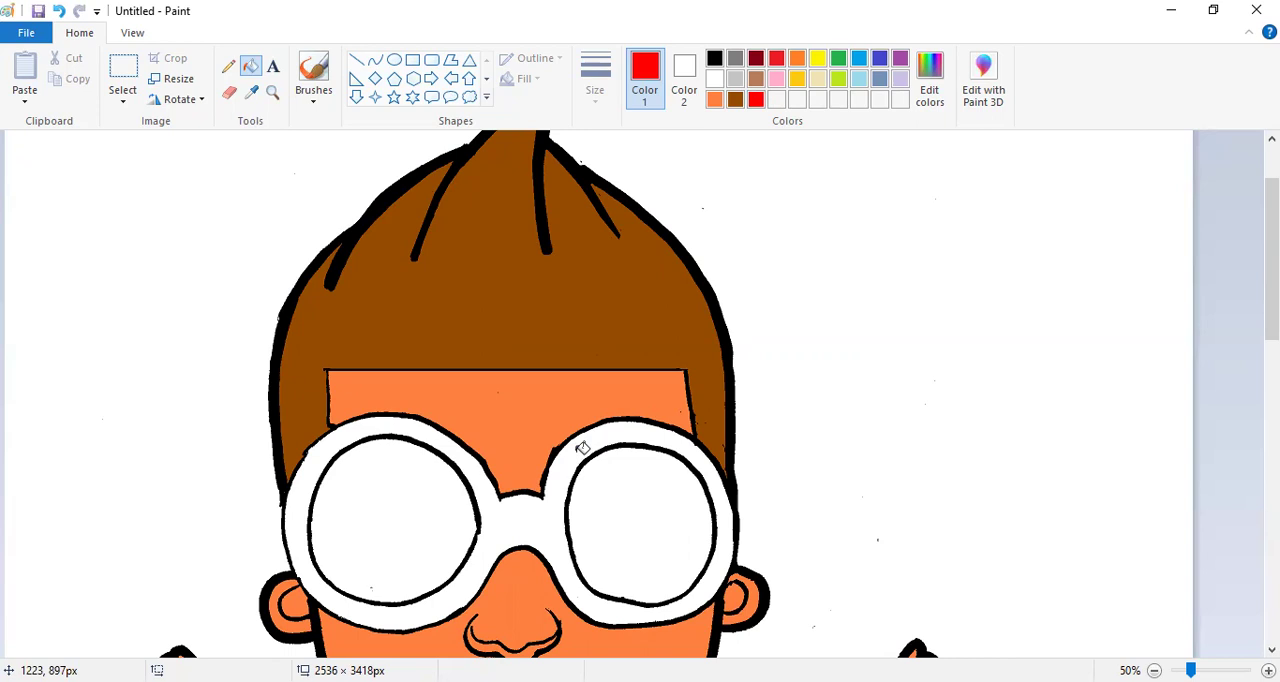
click(582, 448)
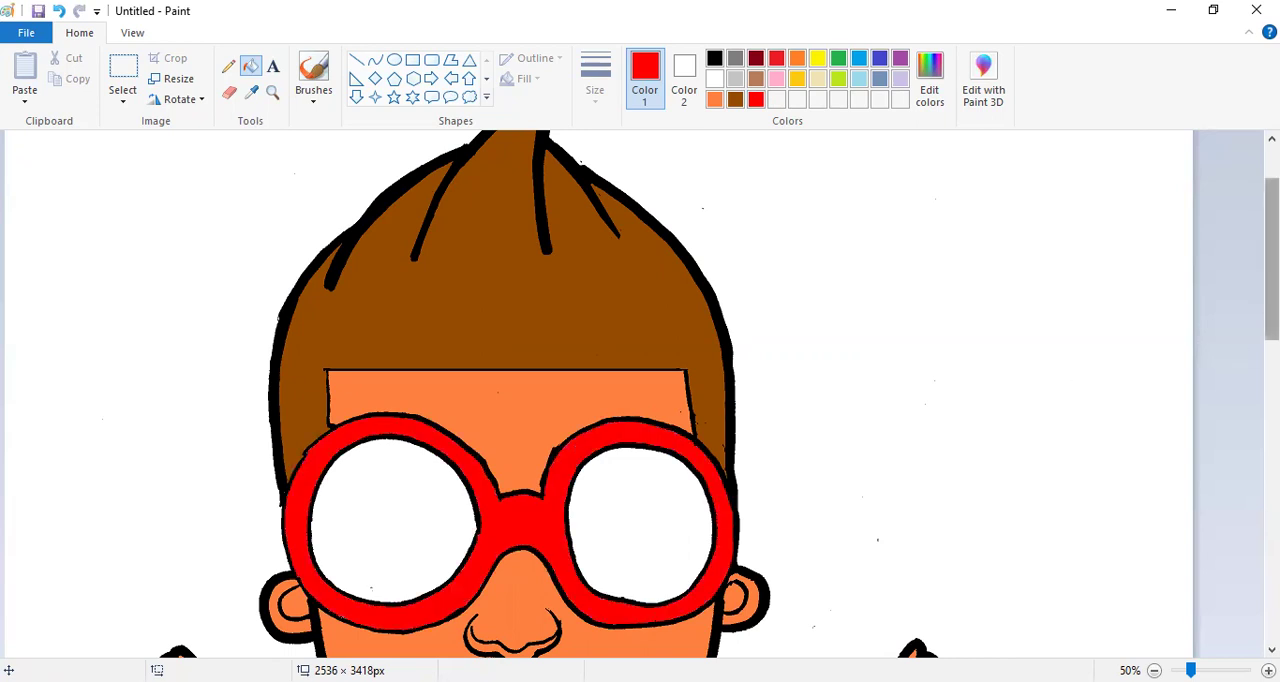
scroll(640, 400, down, 5)
scroll(640, 400, down, 1)
scroll(640, 400, down, 1)
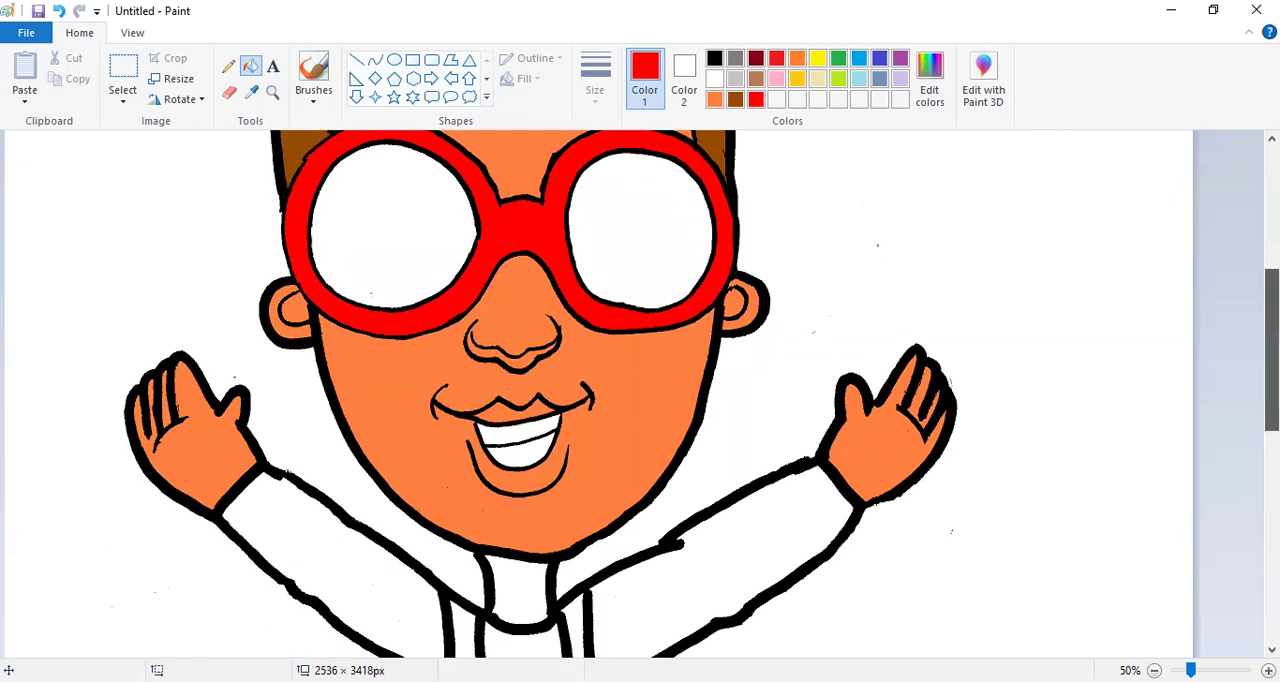
Fill the neck with orange and zoom out to 25% to show the figure.
click(714, 99)
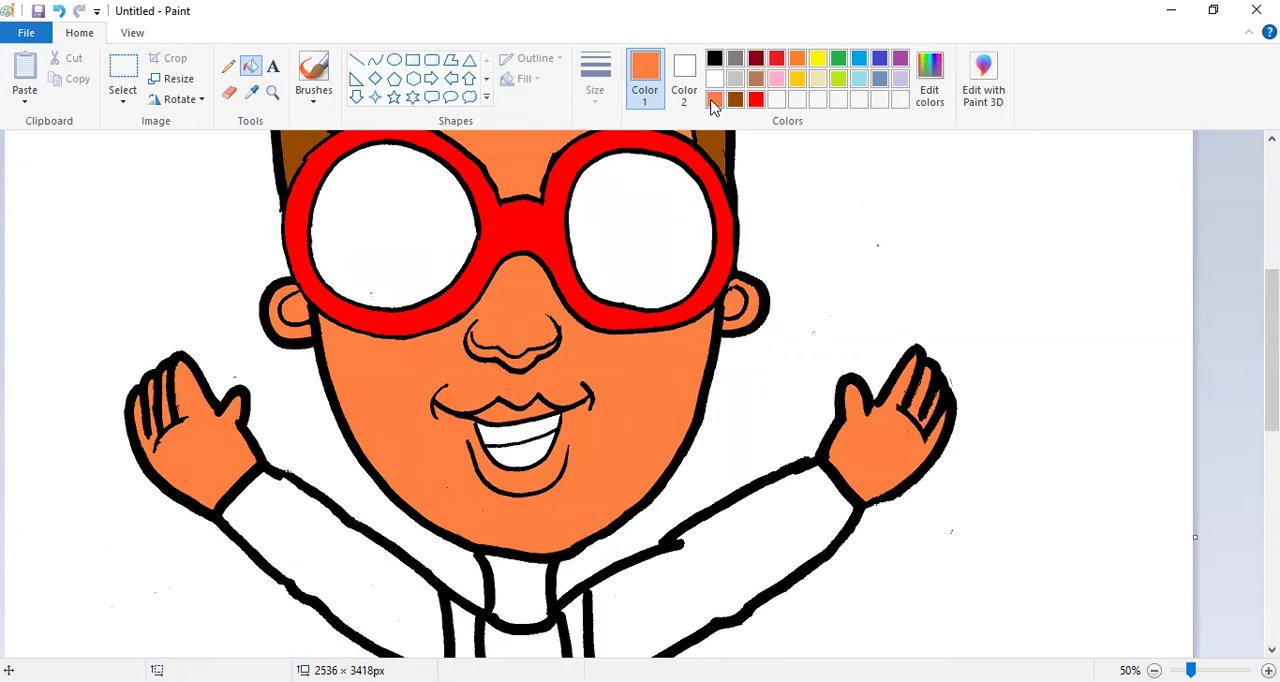
click(534, 592)
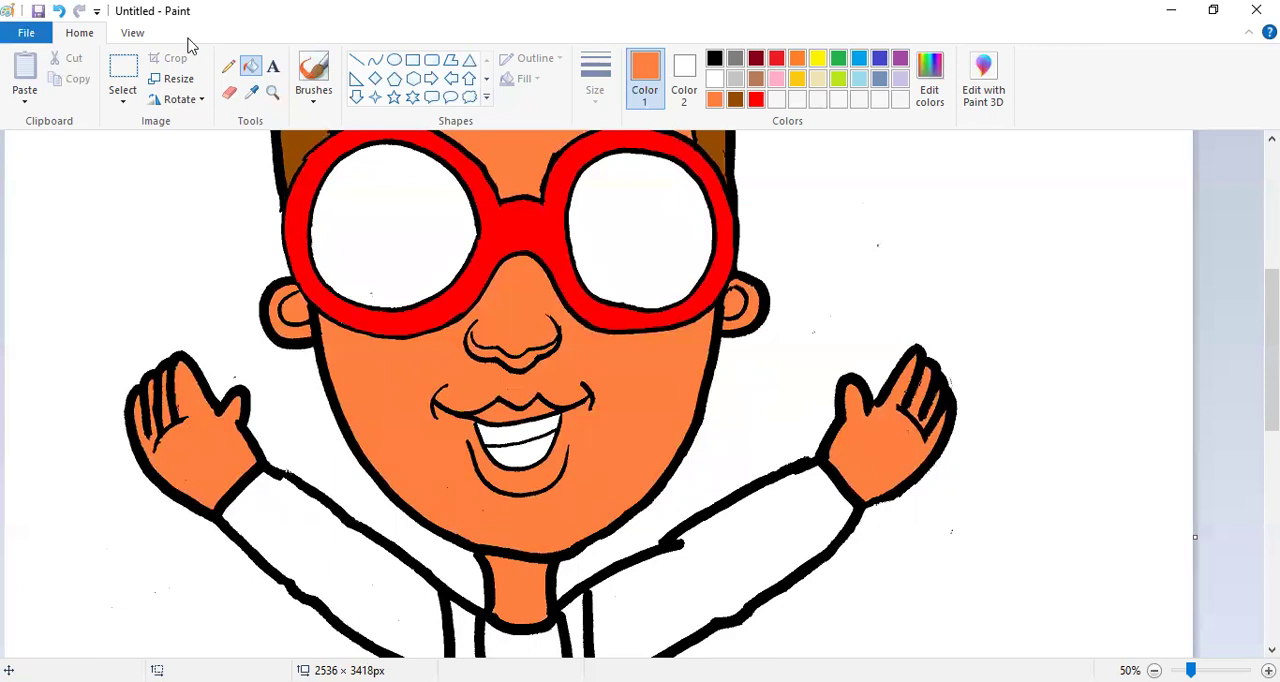
click(126, 36)
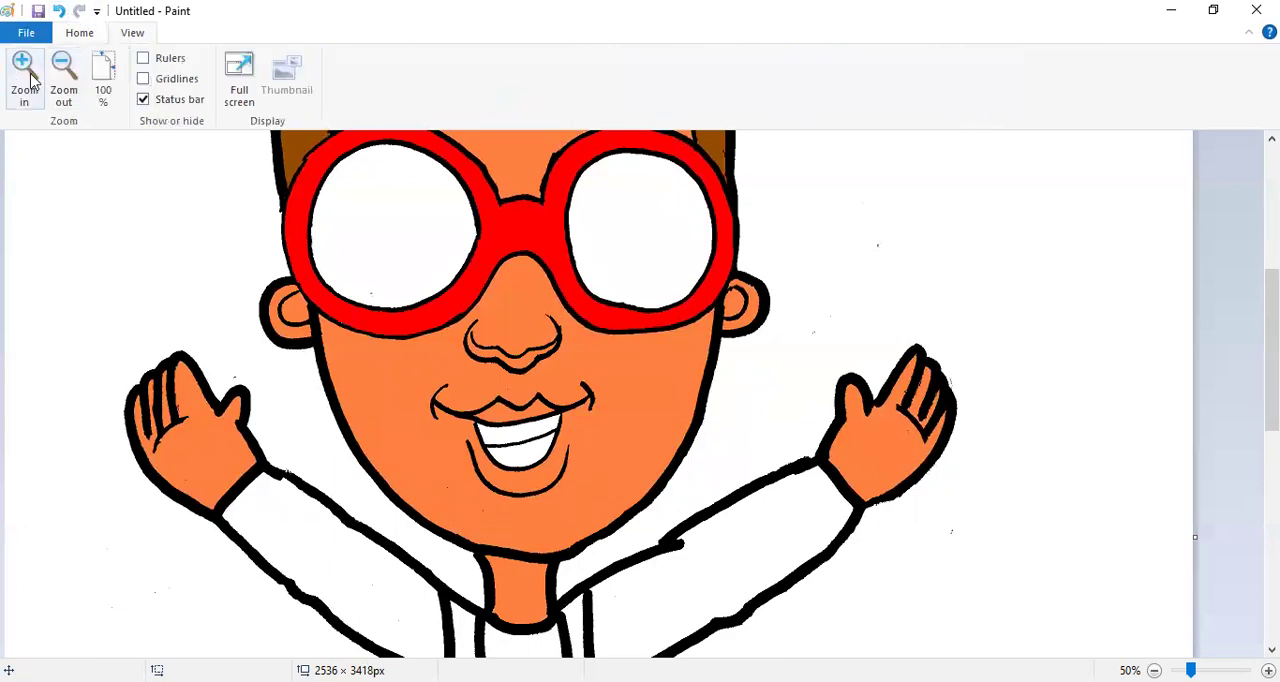
click(63, 78)
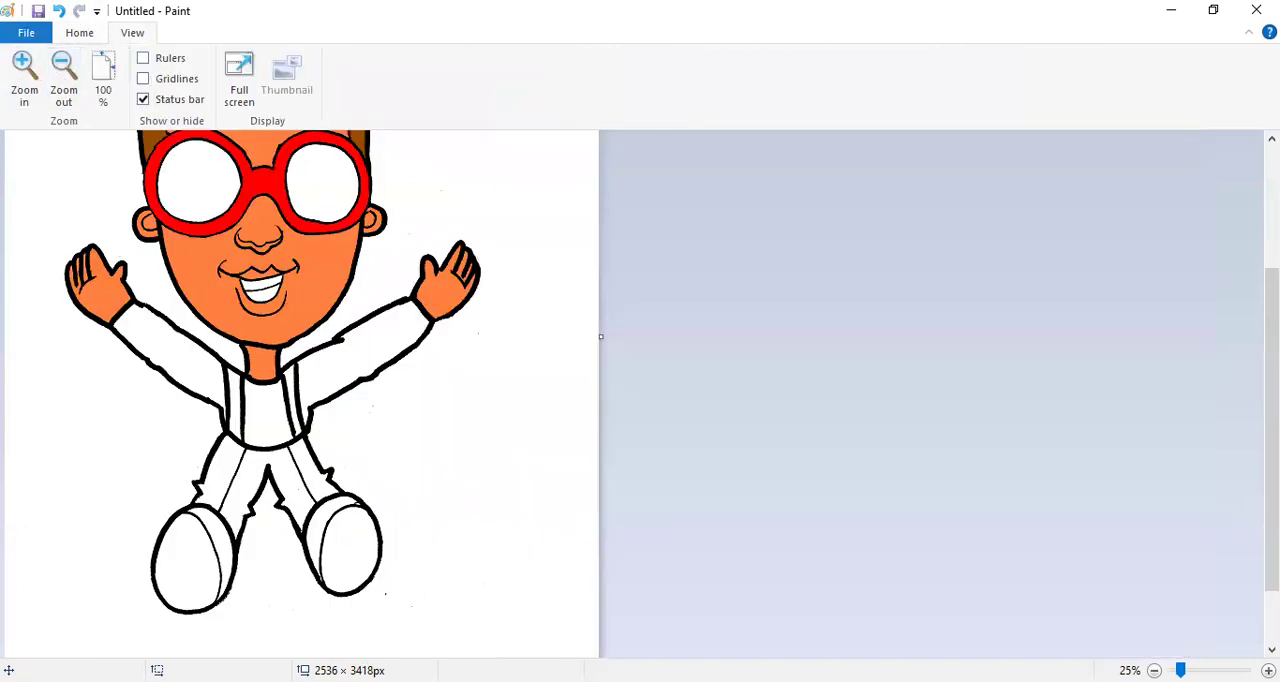
drag(1271, 430, 1271, 362)
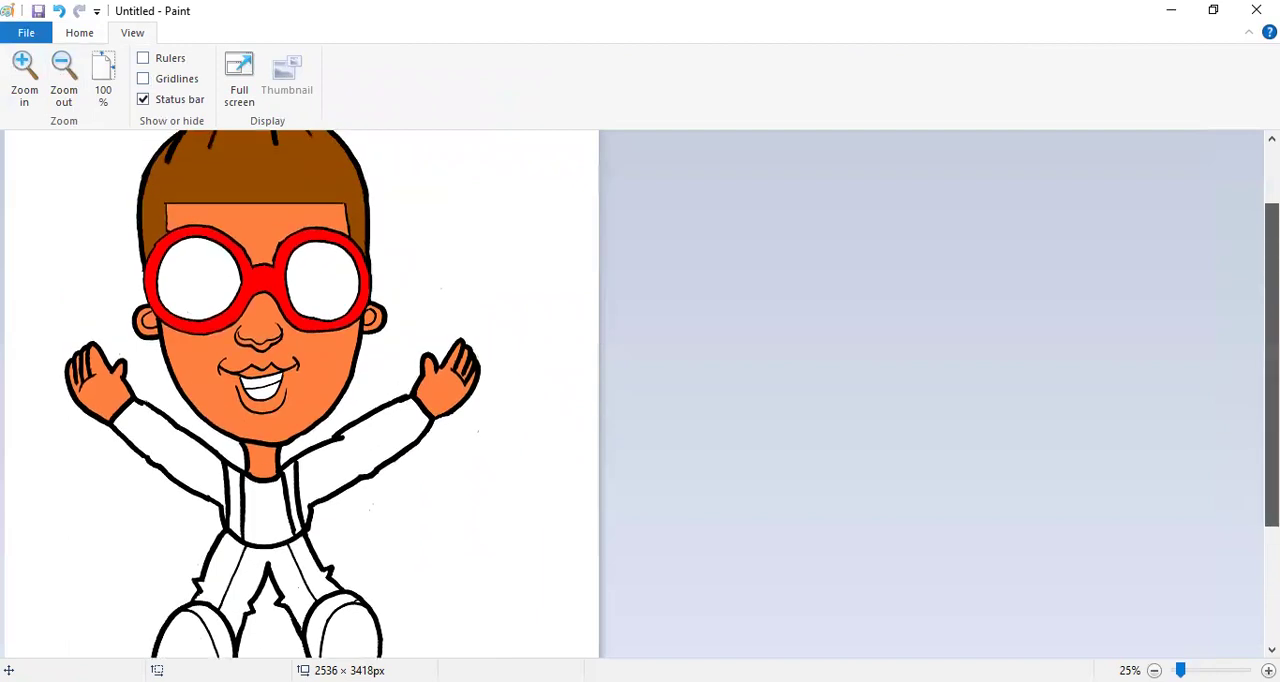
click(75, 36)
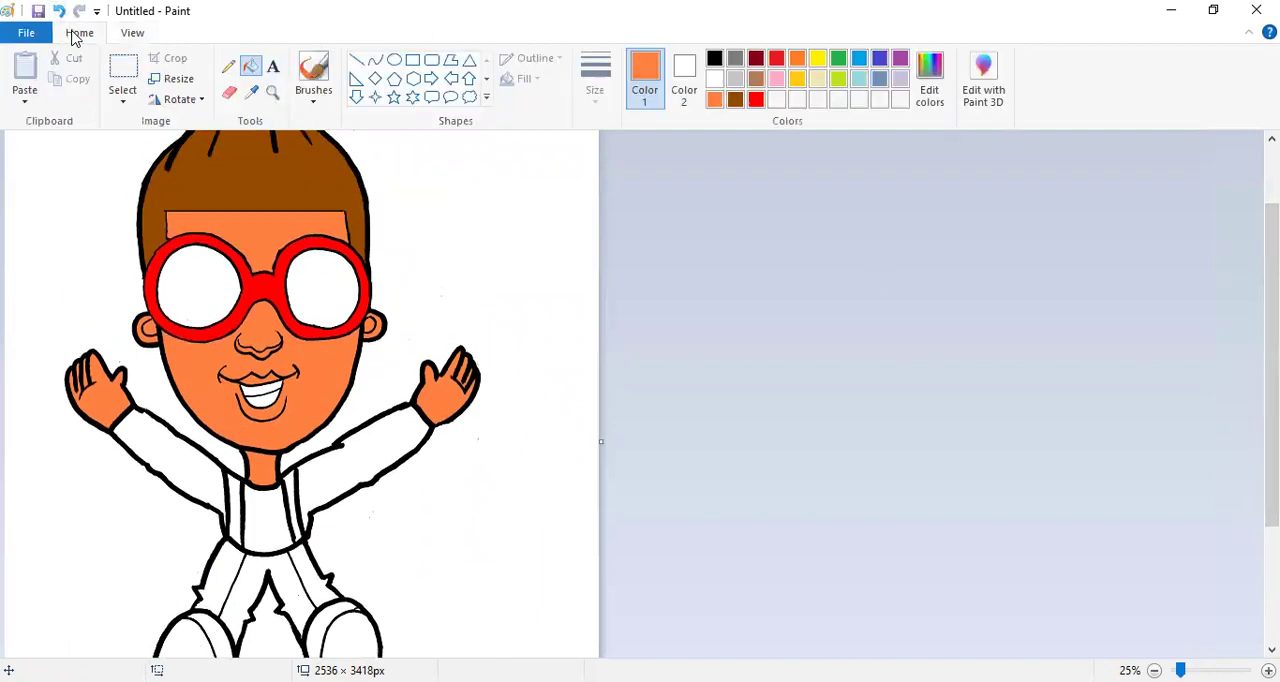
Fill both glasses lenses with grey.
click(736, 62)
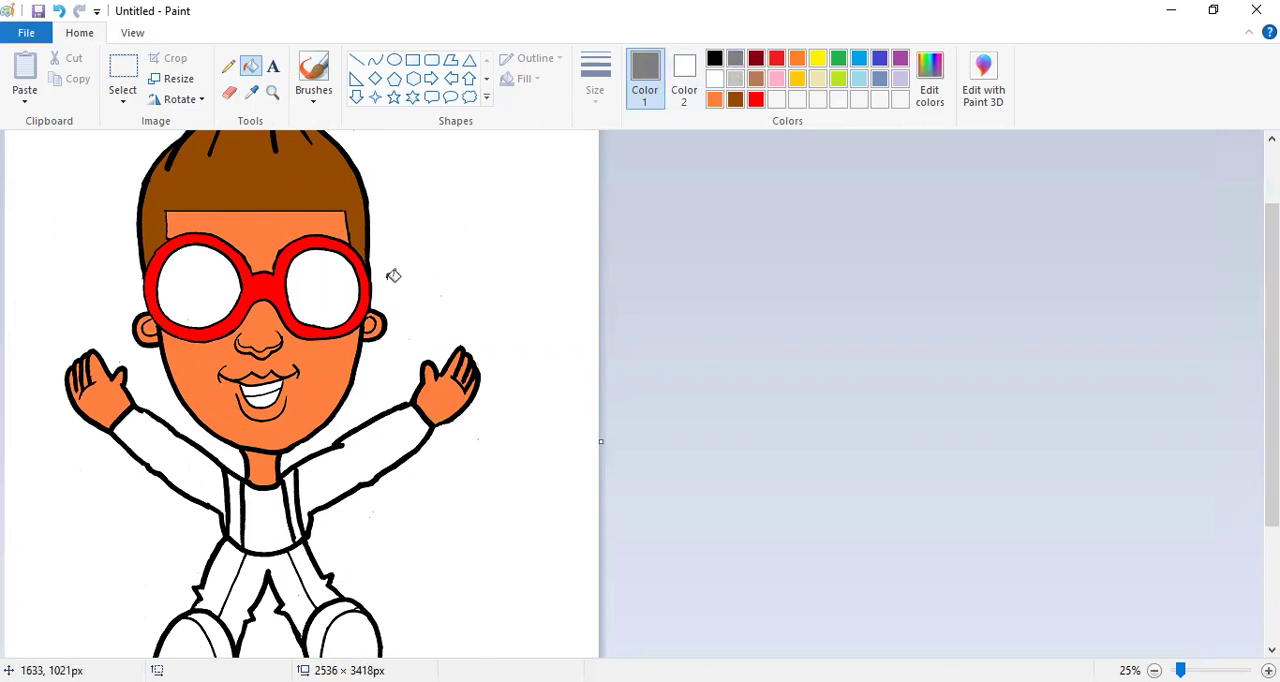
click(344, 289)
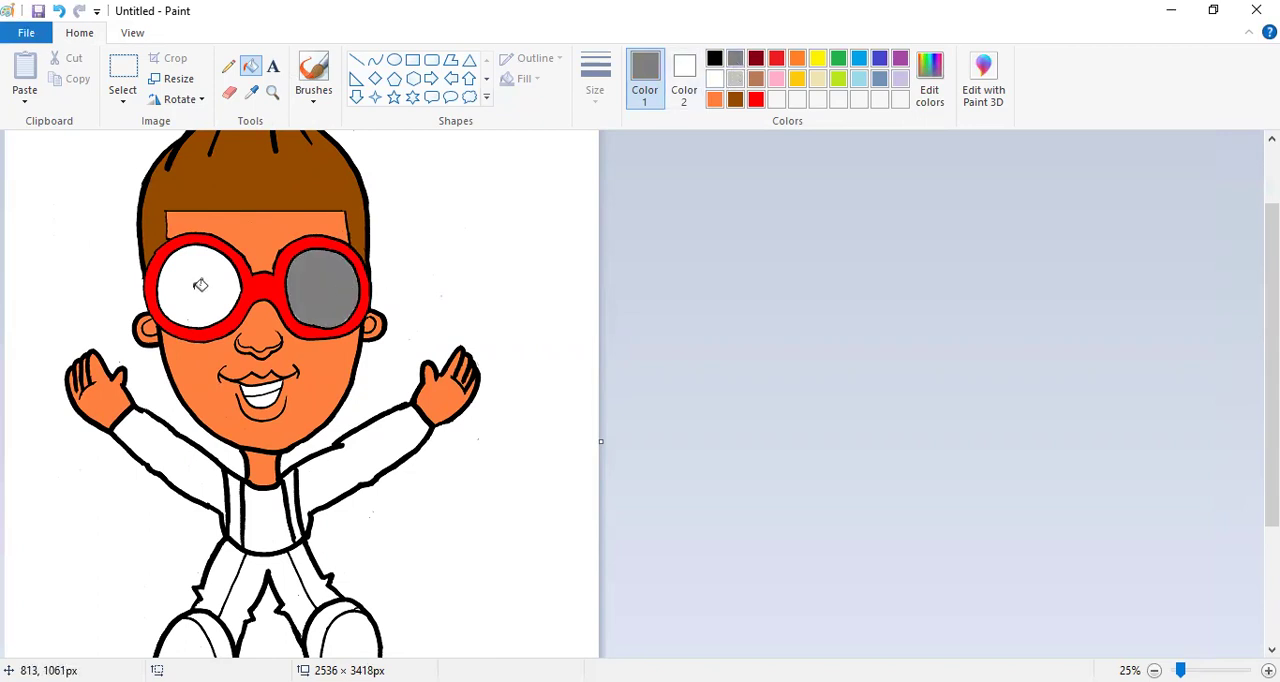
click(198, 284)
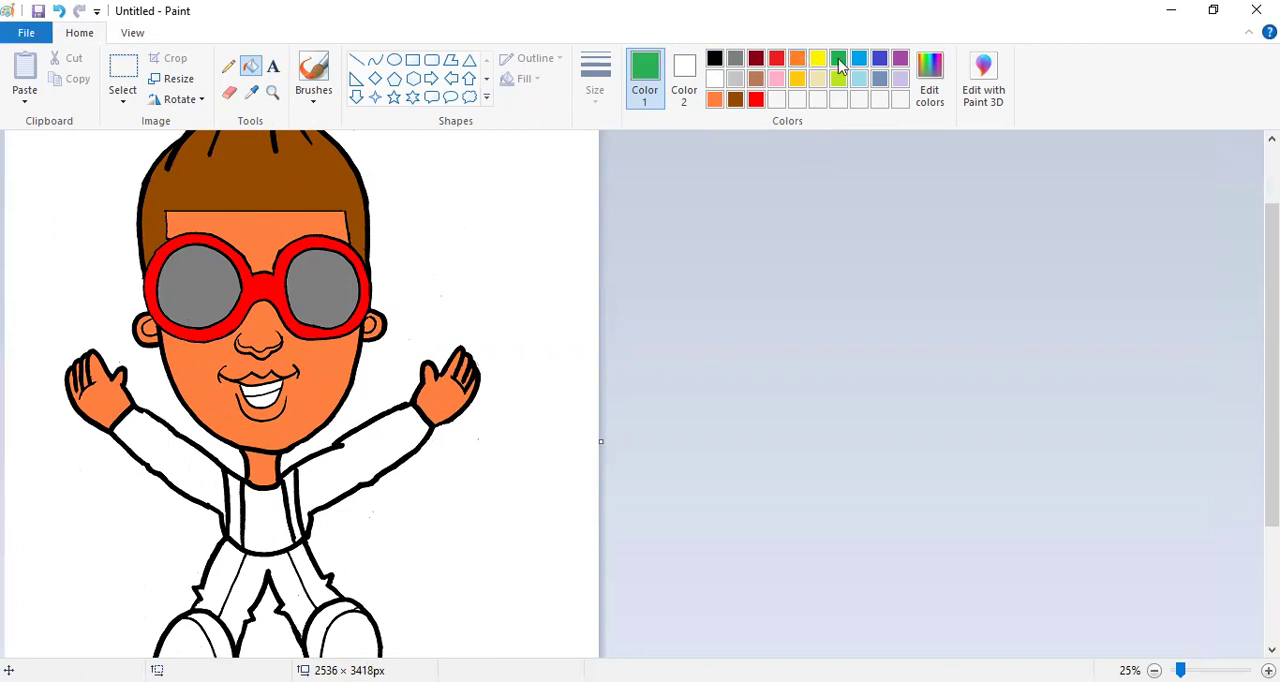
Fill both sleeves and the shirt front with green.
click(370, 453)
click(174, 453)
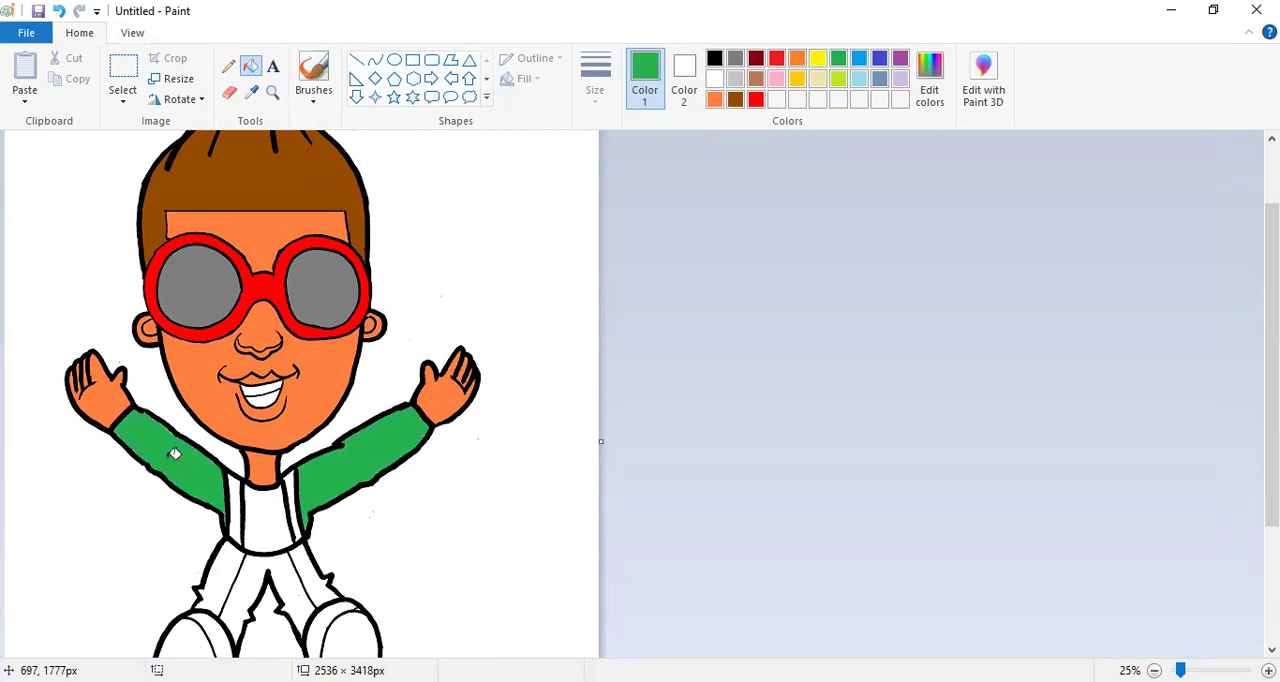
click(266, 508)
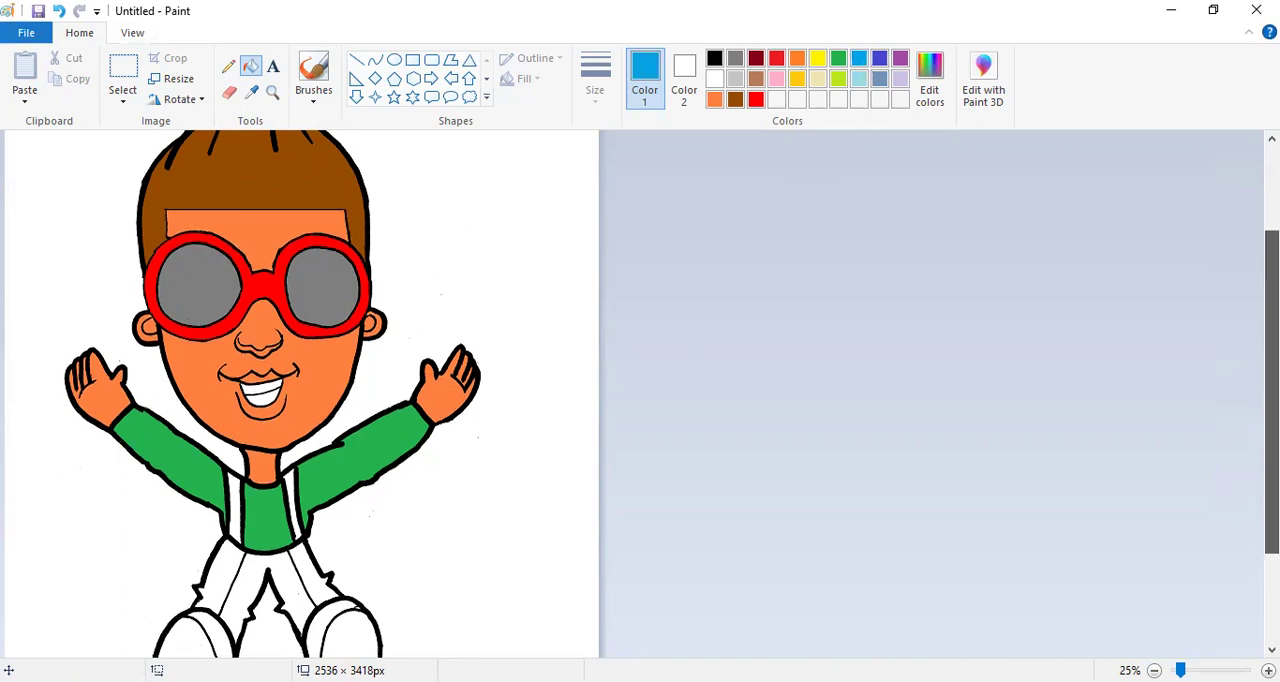
scroll(1071, 434, down, 2)
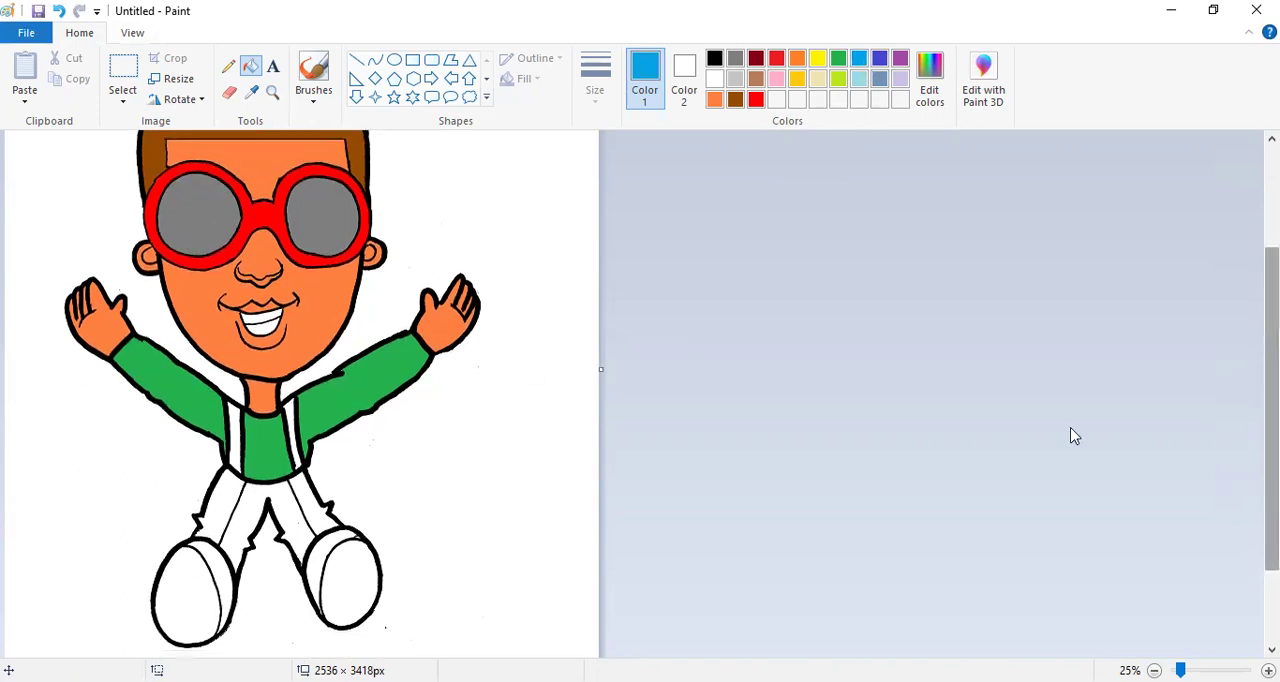
Fill both overall straps and the left, central and right trouser areas with blue.
click(291, 415)
click(237, 424)
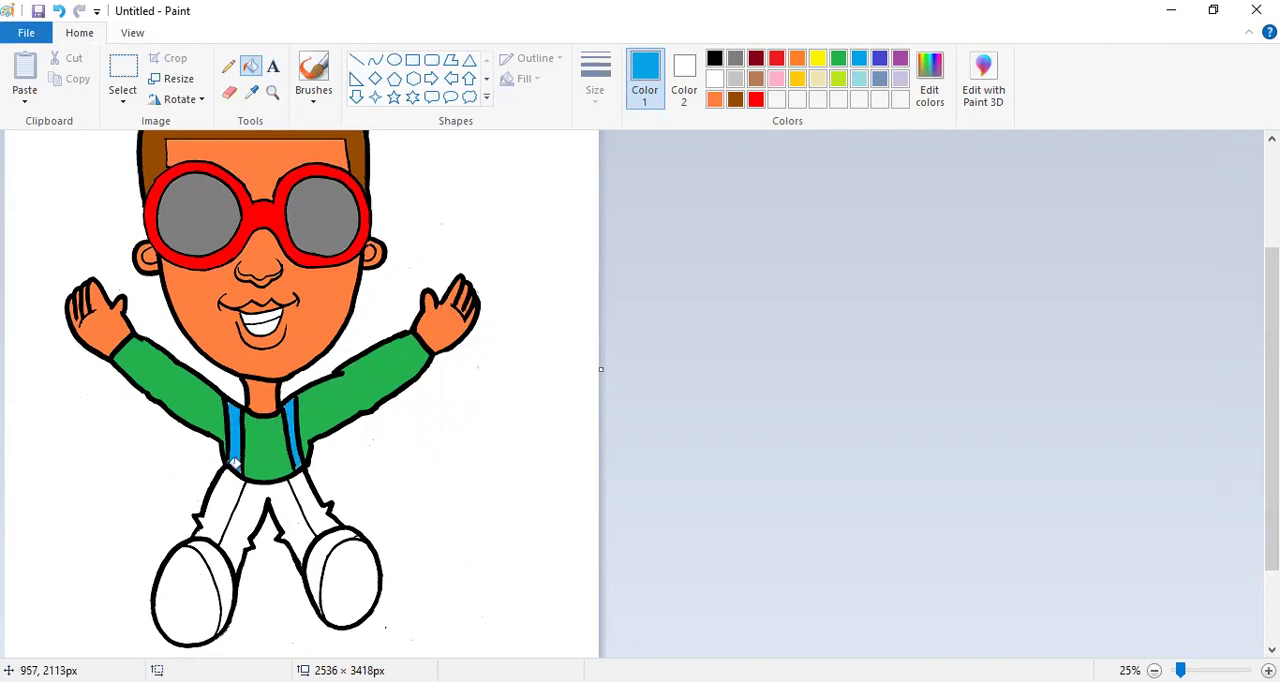
click(227, 486)
click(255, 503)
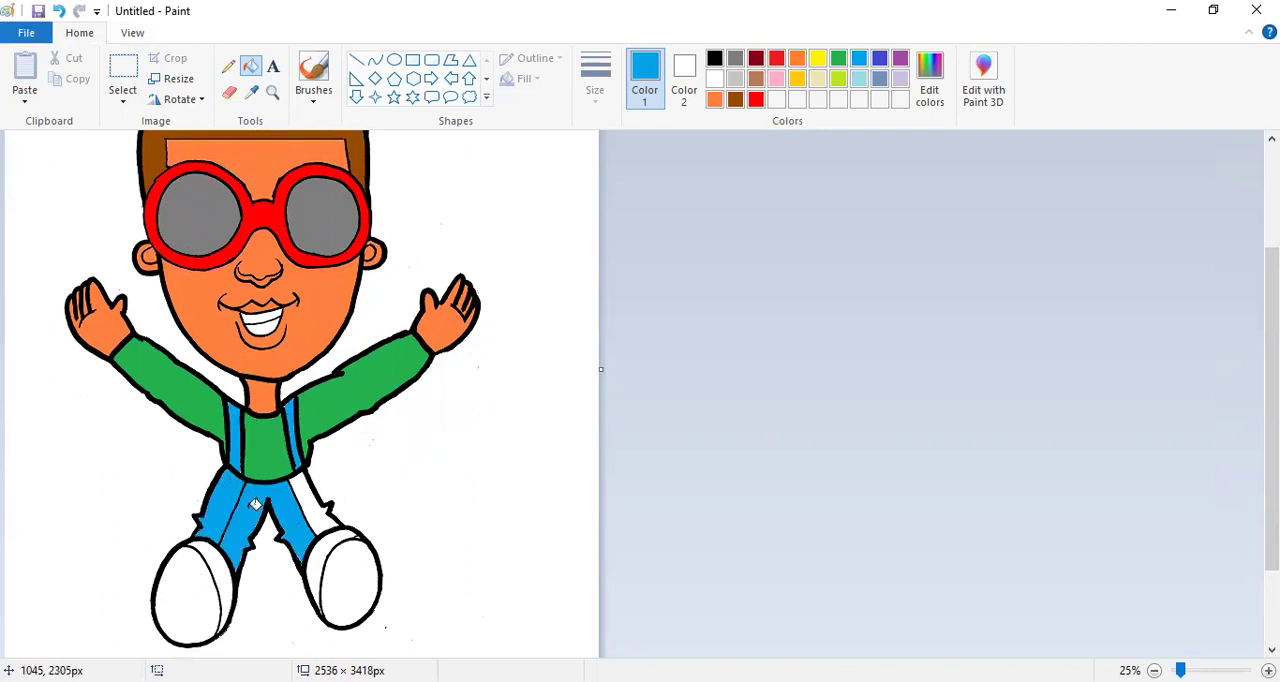
click(317, 497)
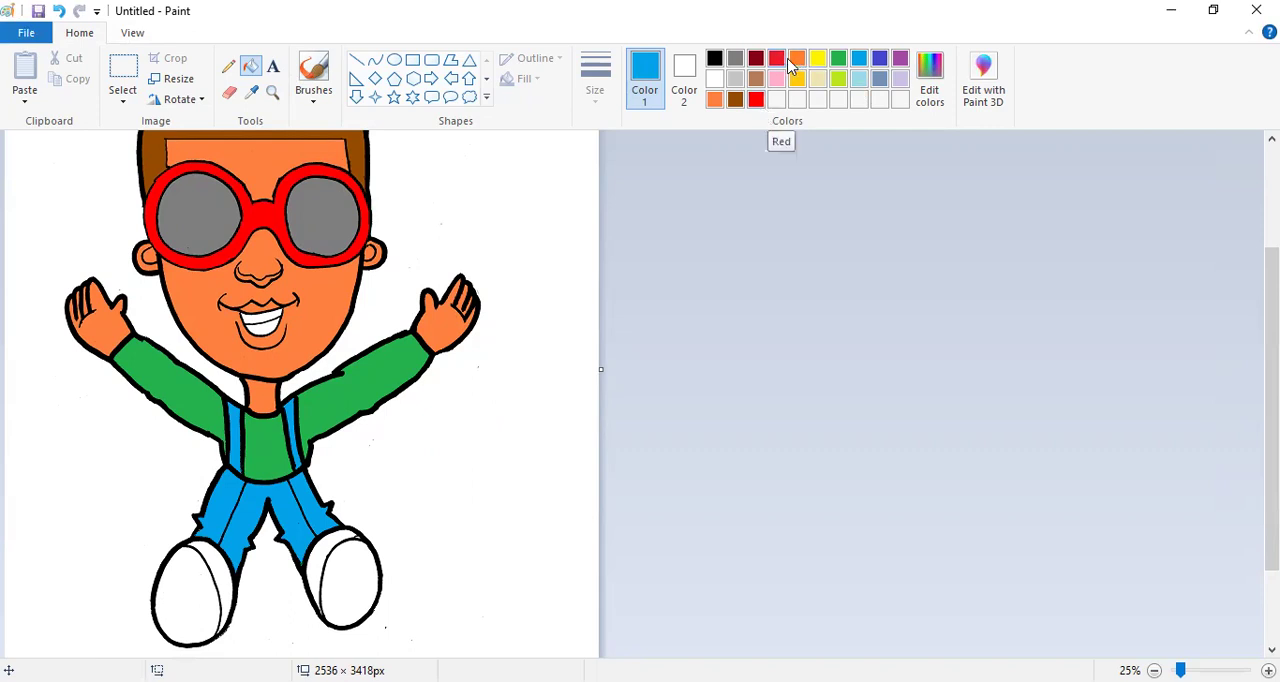
Fill the sides of both shoes with bright red.
click(756, 99)
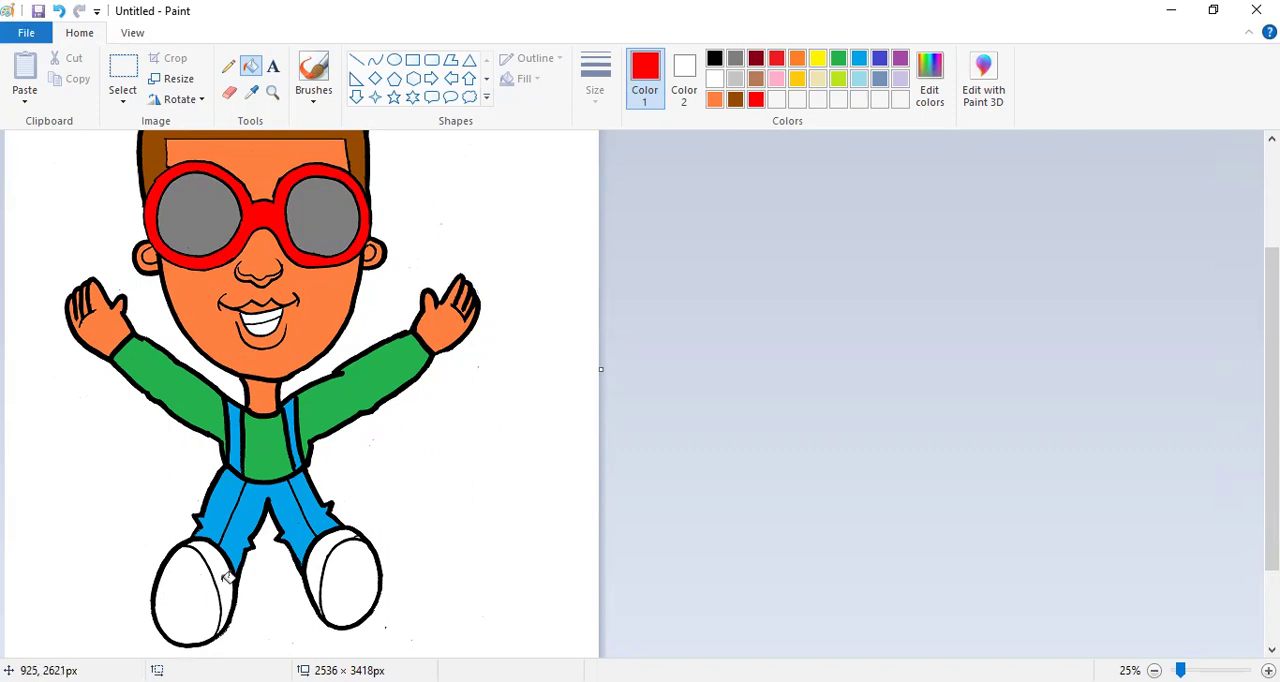
click(228, 577)
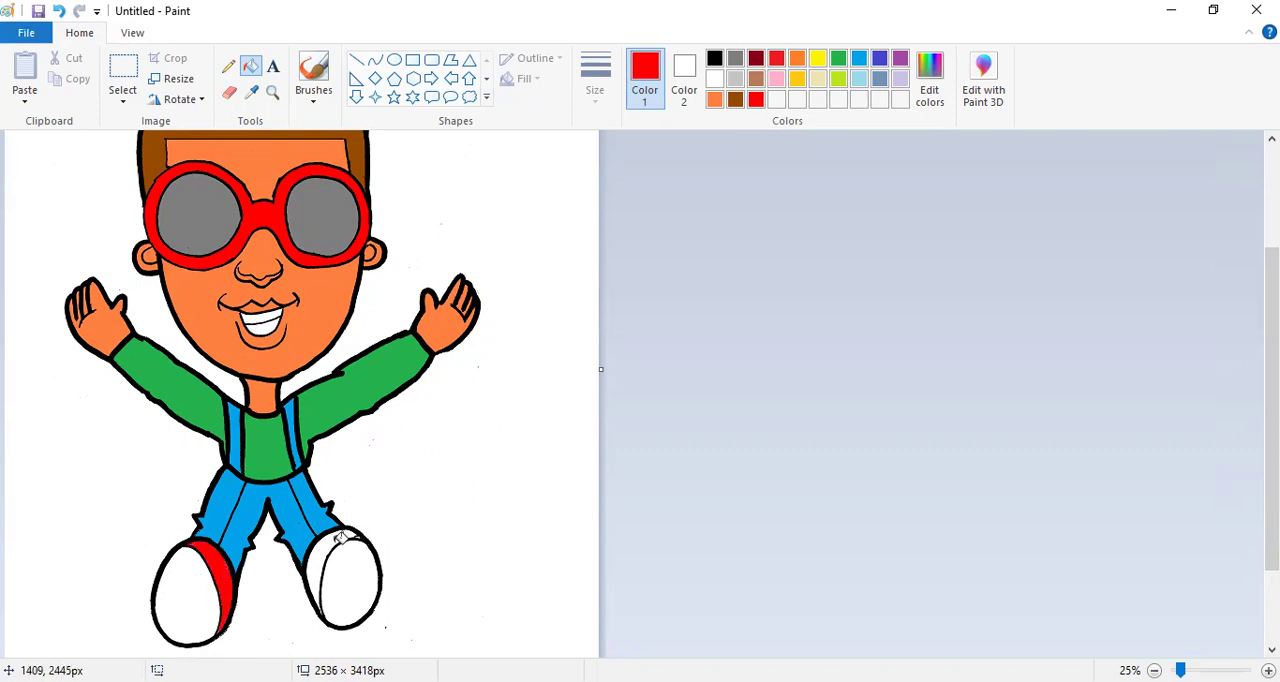
click(340, 537)
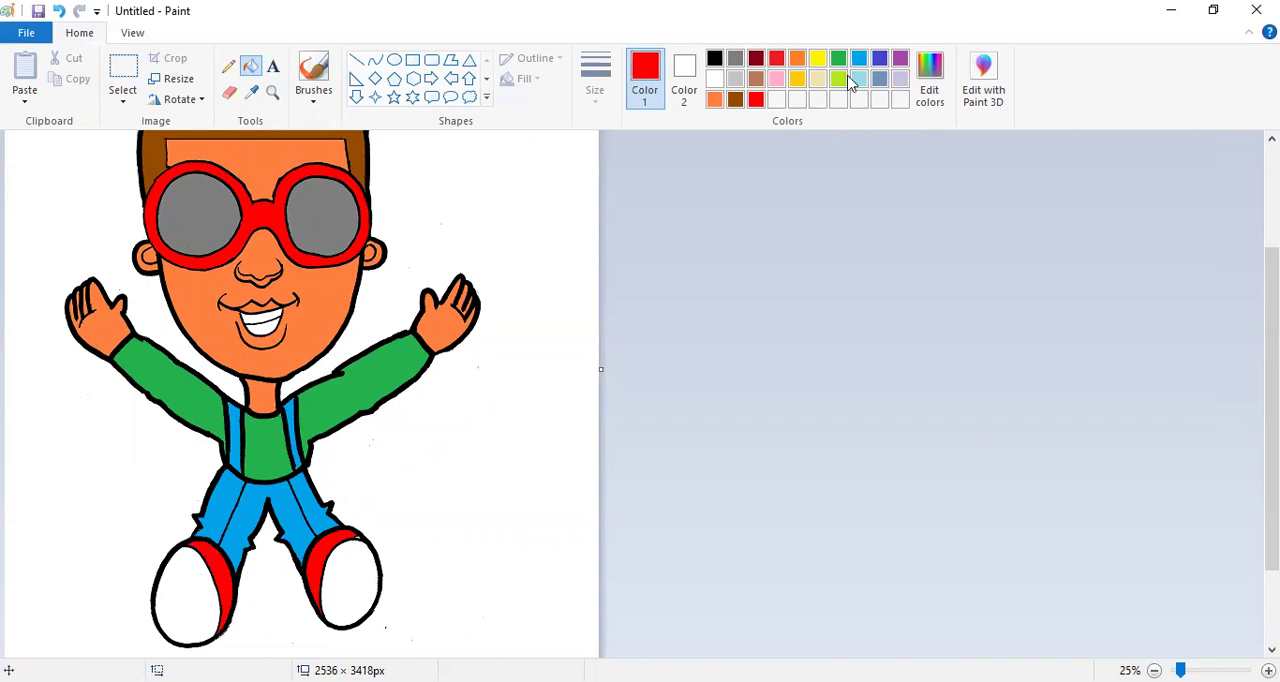
Darken the red to maroon at Lum 52, save it as a custom colour, and fill both shoes.
click(927, 80)
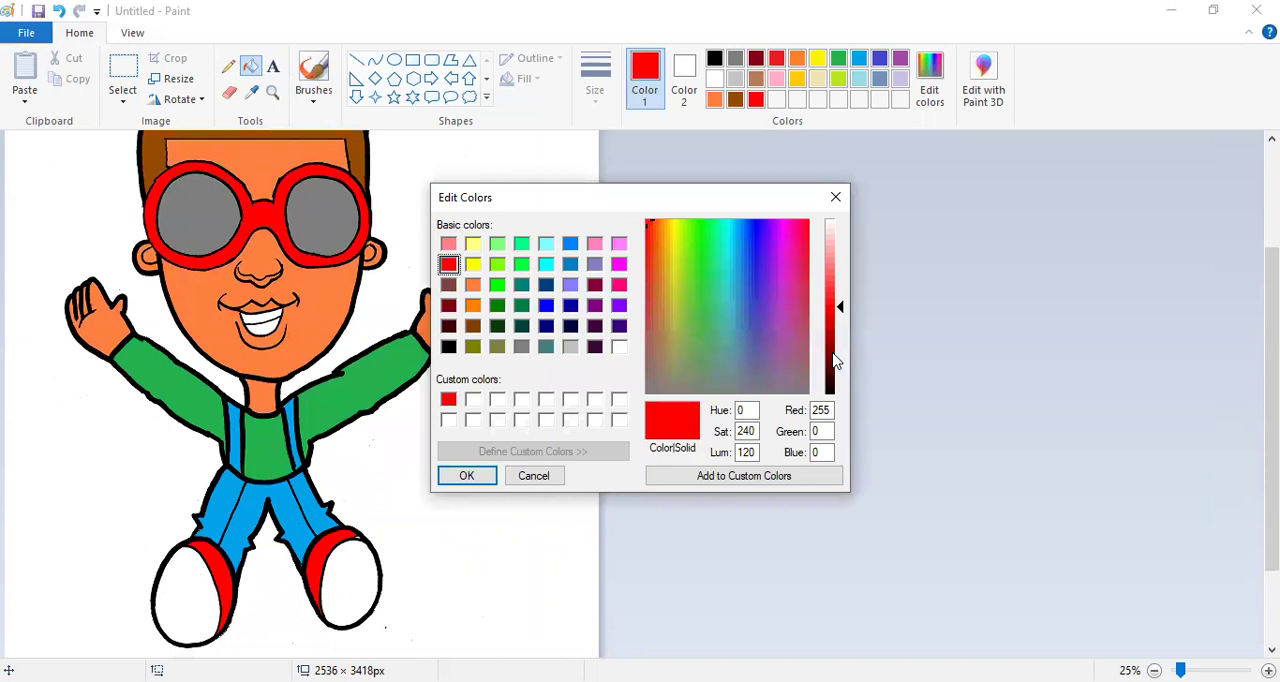
click(833, 361)
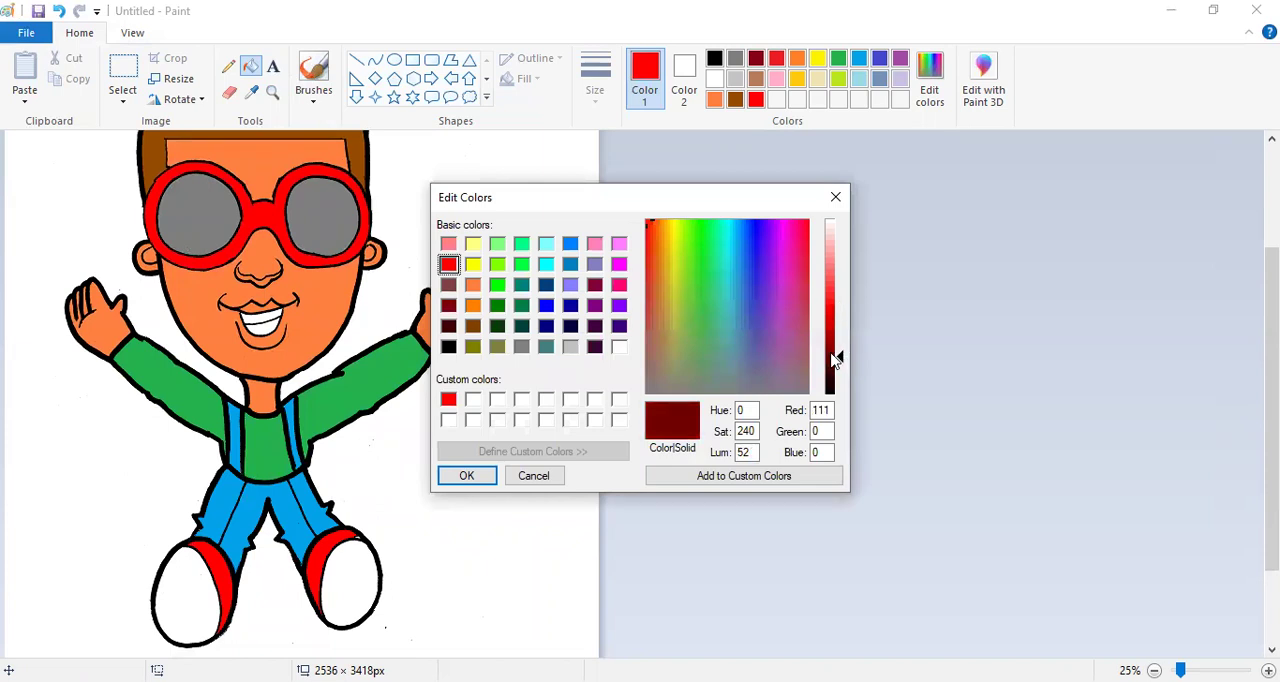
click(713, 477)
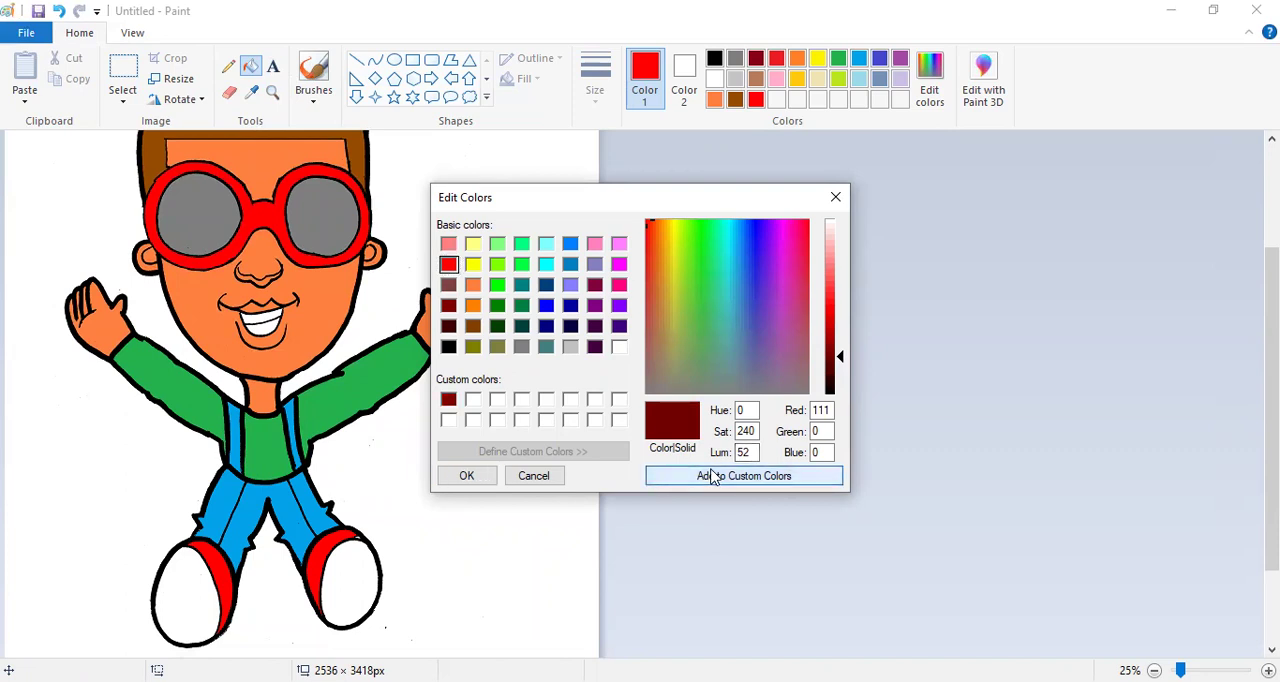
click(468, 476)
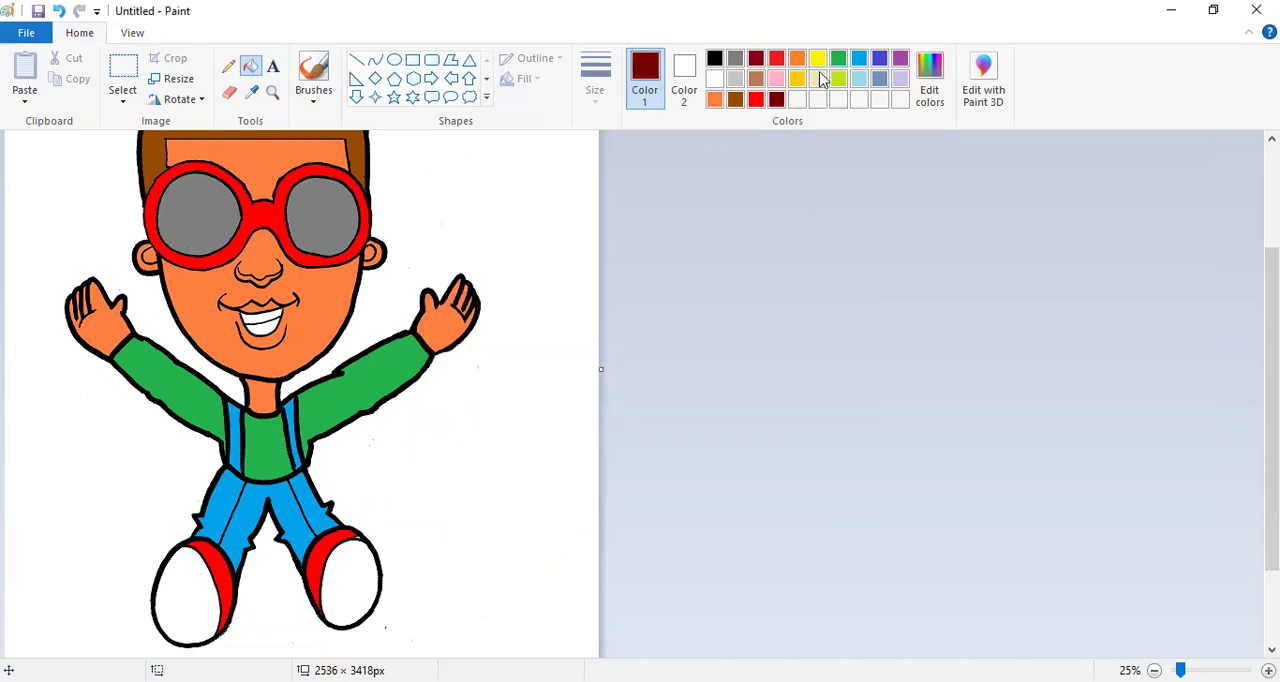
click(360, 578)
click(207, 590)
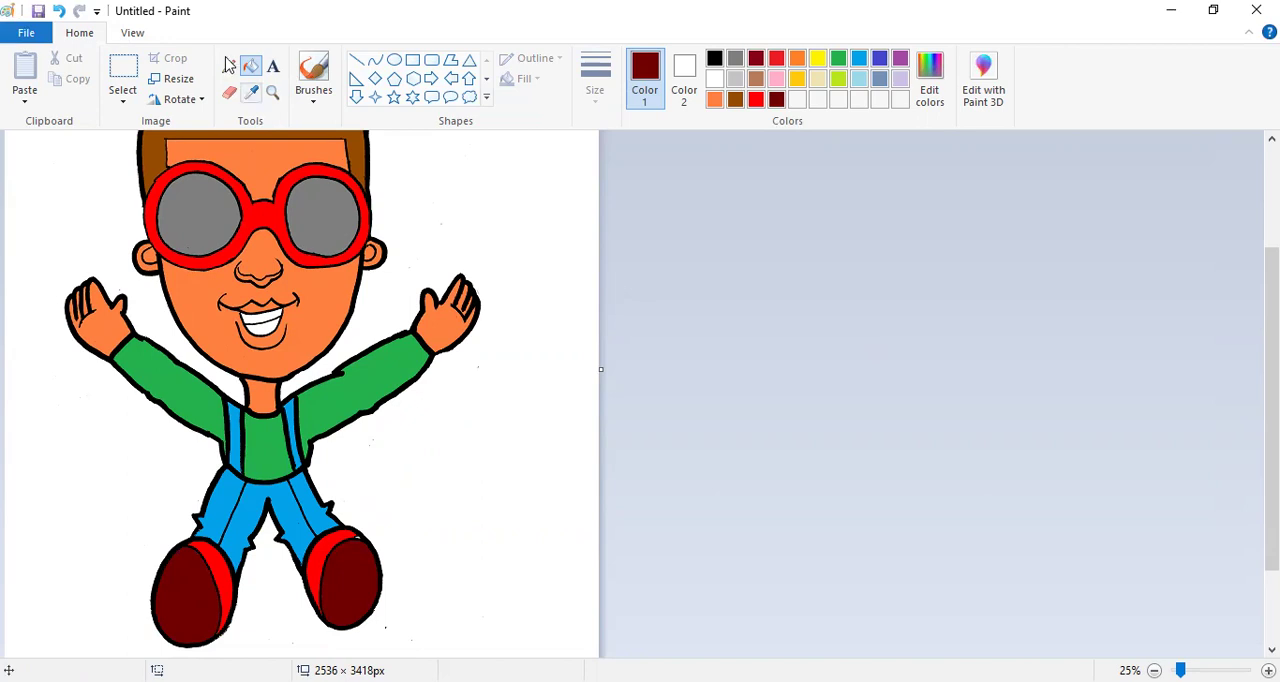
Zoom out to 12.5% to show the whole coloured cartoon boy.
click(133, 33)
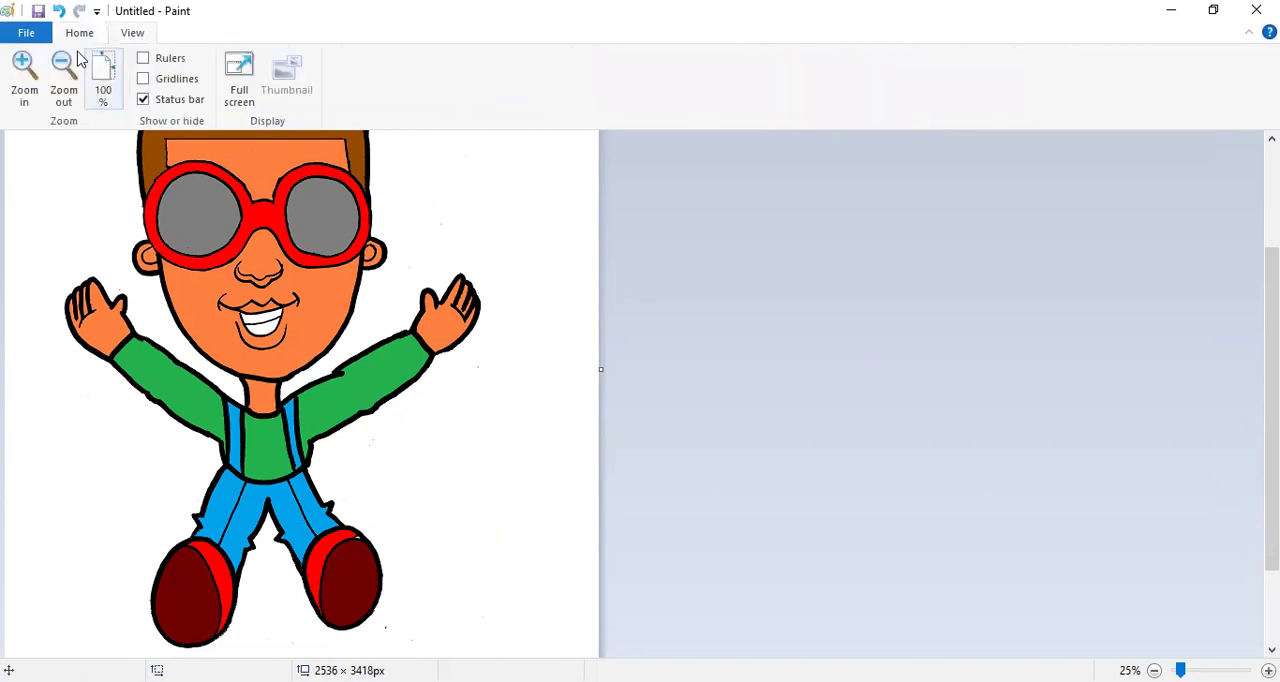
click(65, 66)
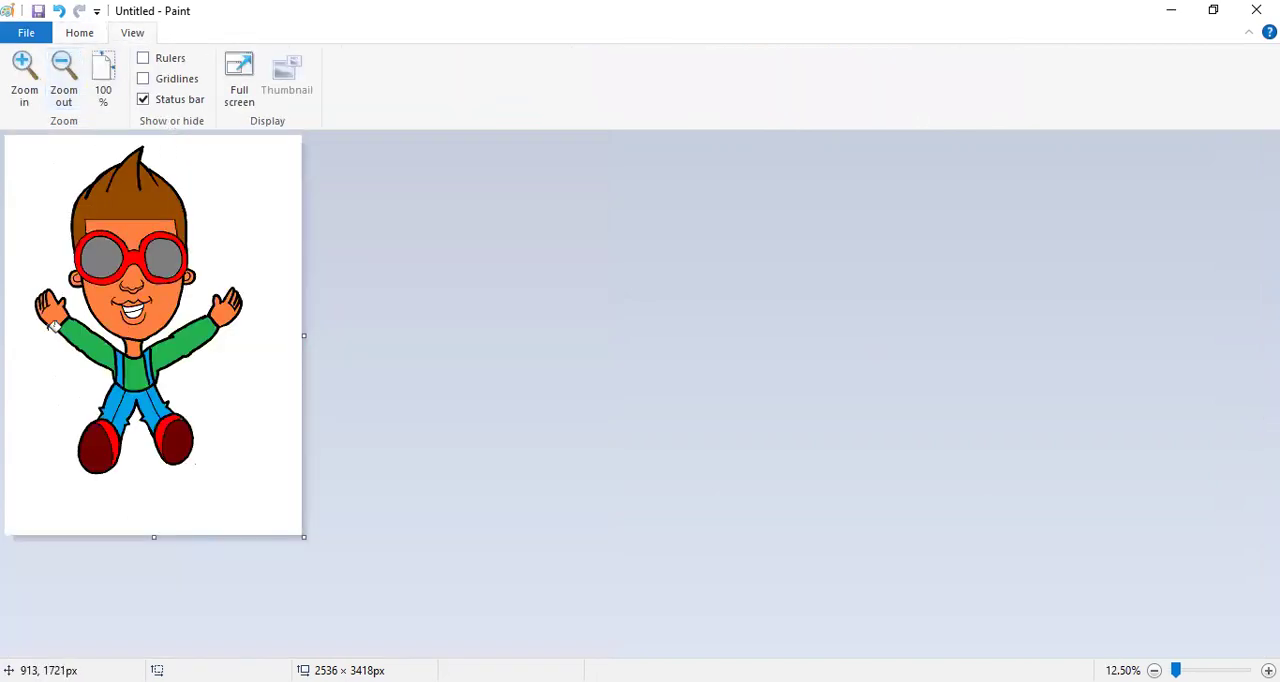